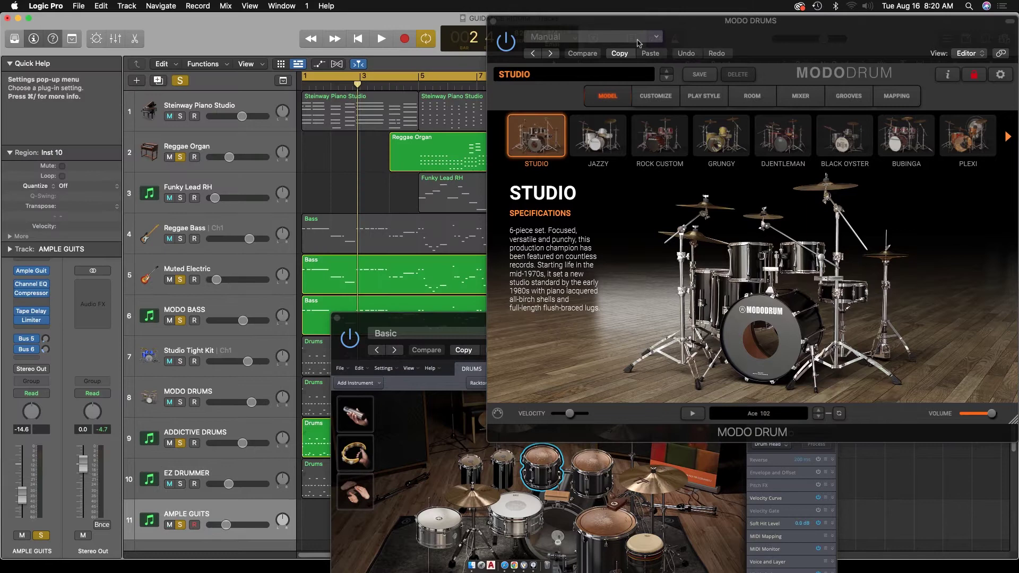
Close the MODO DRUMS and EZ DRUMMER plug-in windows to uncover the arrangement
left_click_drag(518, 21, 469, 21)
left_click(444, 20)
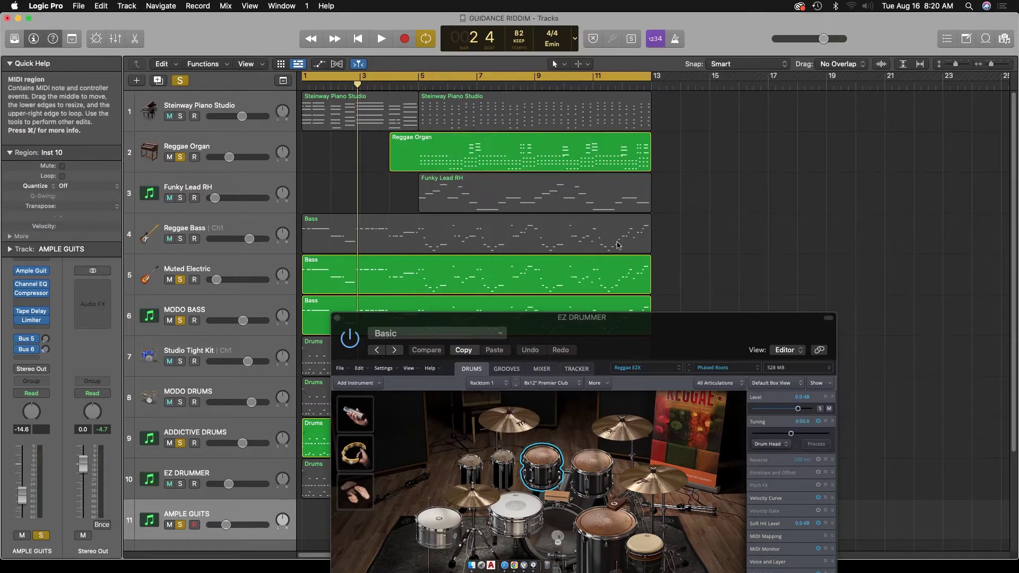
left_click_drag(543, 363, 632, 195)
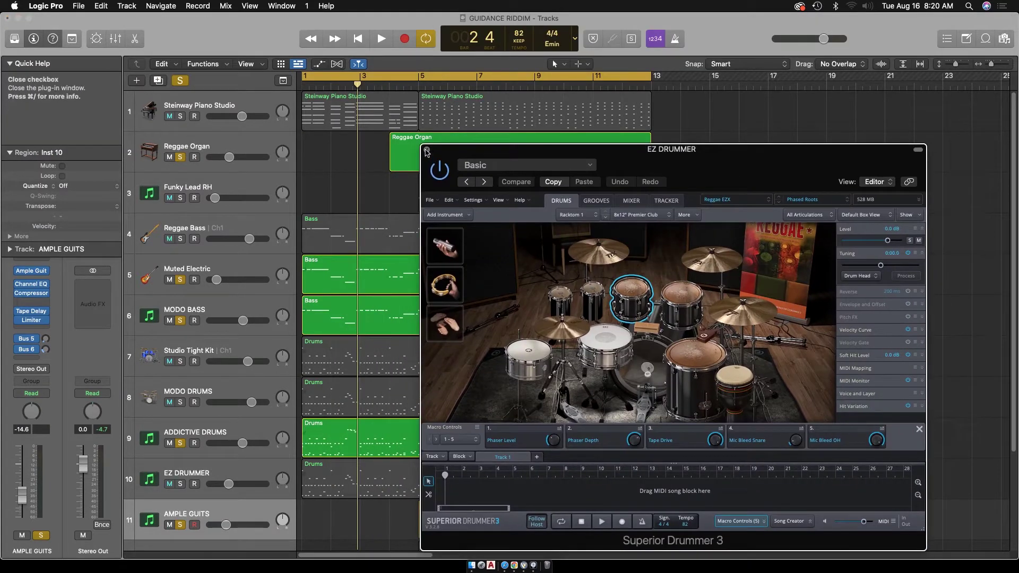
left_click(427, 150)
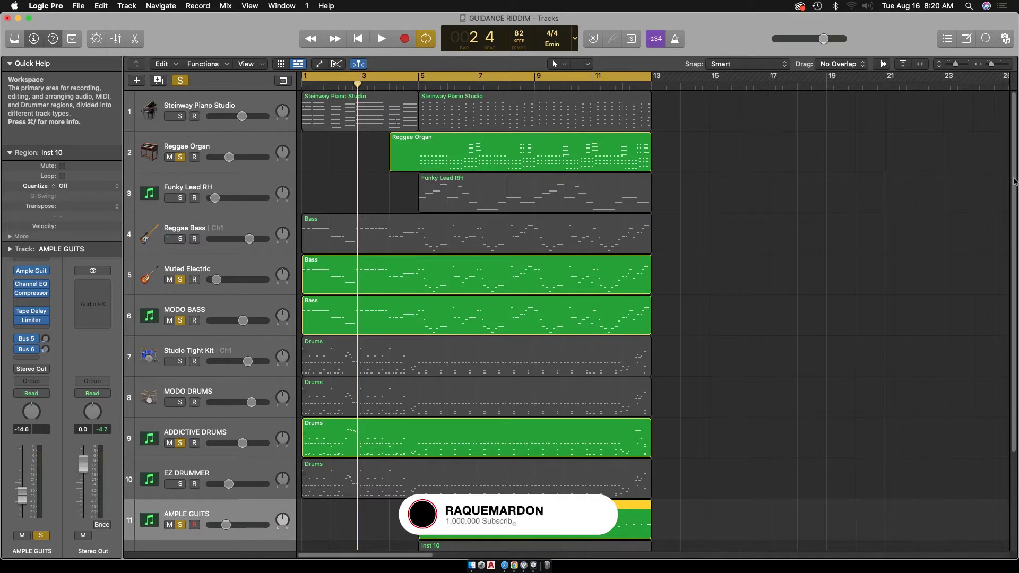
Raise the Muted Electric track's volume slightly and turn off solo on the ADDICTIVE DRUMS track
mouse_move(1011, 148)
left_mouse_down()
mouse_move(1011, 218)
mouse_move(1010, 147)
left_mouse_up()
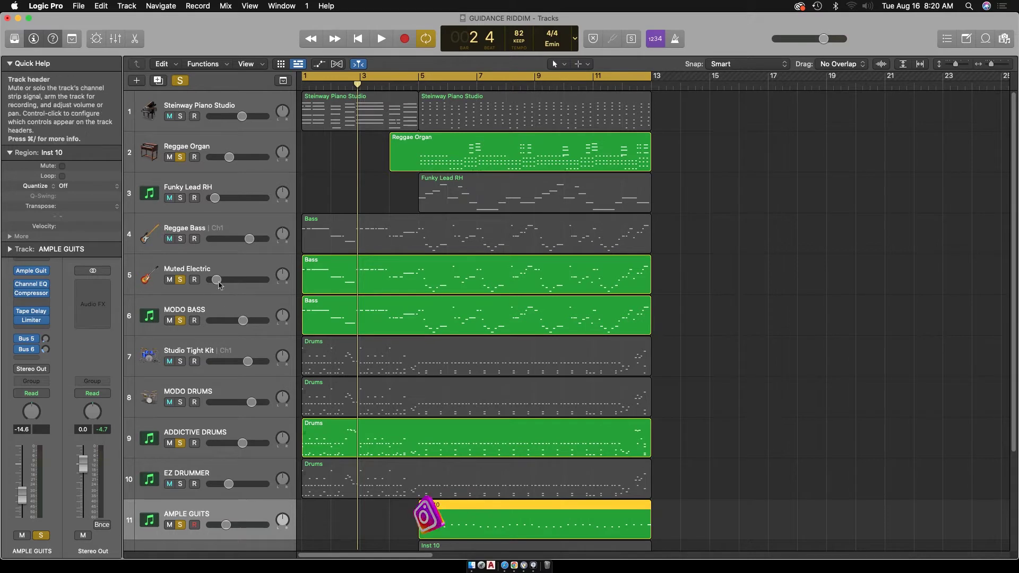
left_click_drag(216, 279, 222, 279)
left_click(180, 443)
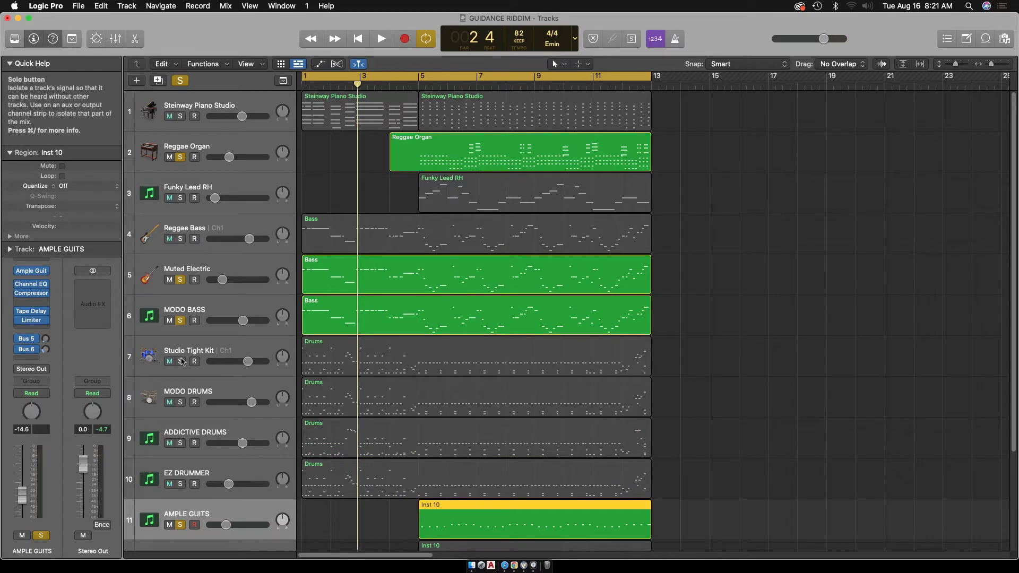
Audition the MODO DRUMS track in the mix with its plug-in window in view, then stop playback and close the window
left_click(191, 384)
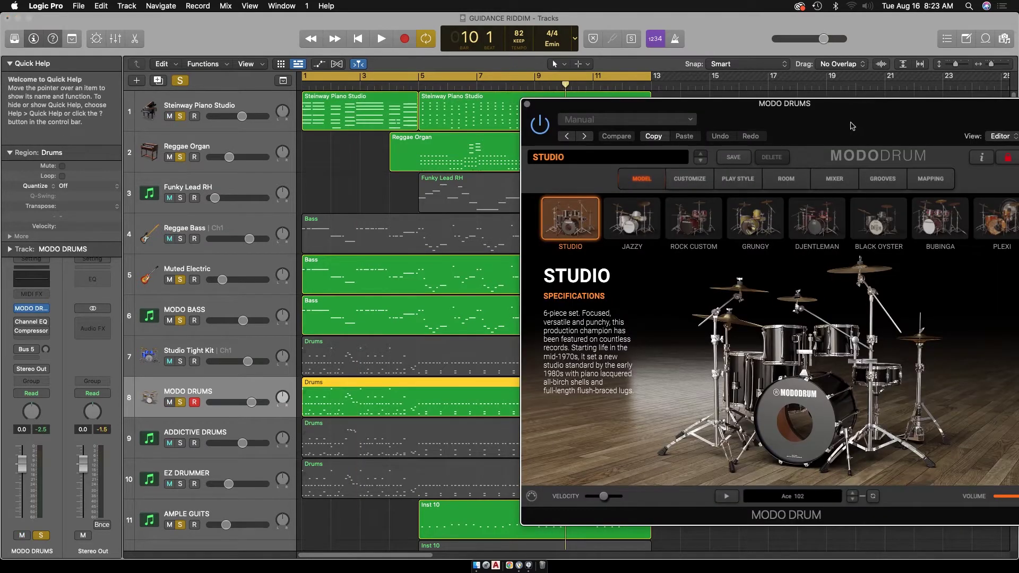
left_click_drag(845, 125, 819, 97)
key("space")
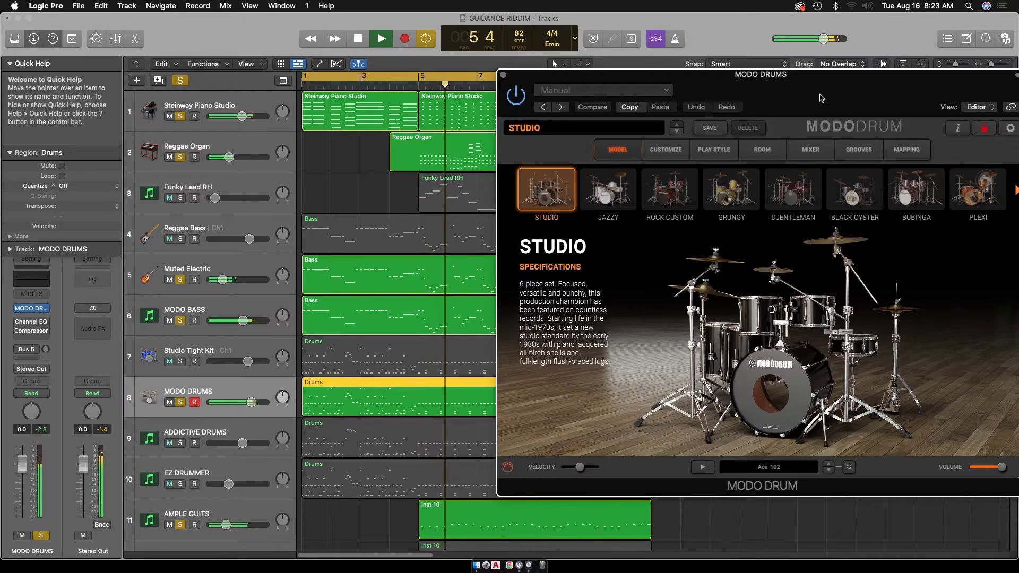
left_click_drag(820, 98, 820, 173)
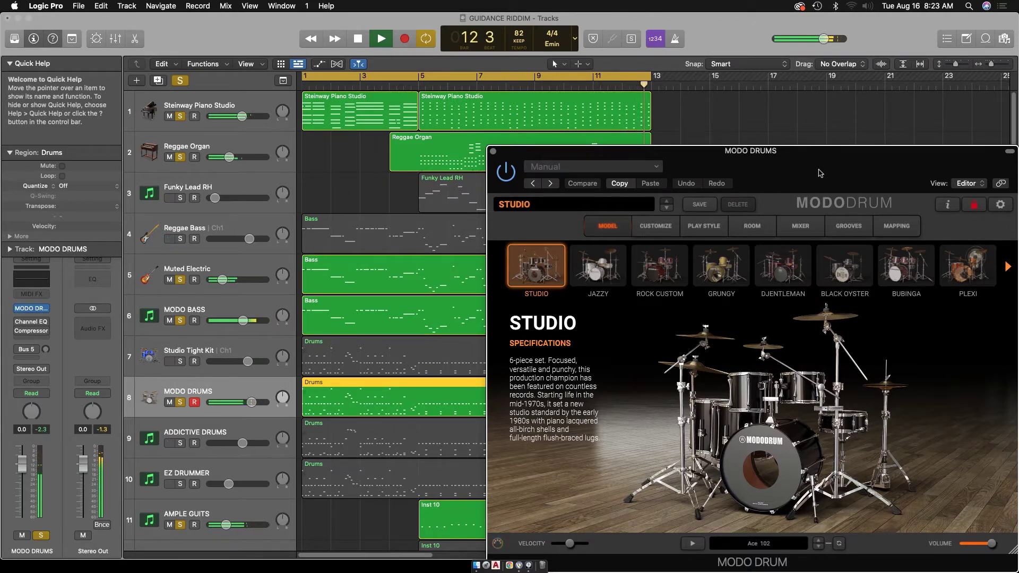
key("space")
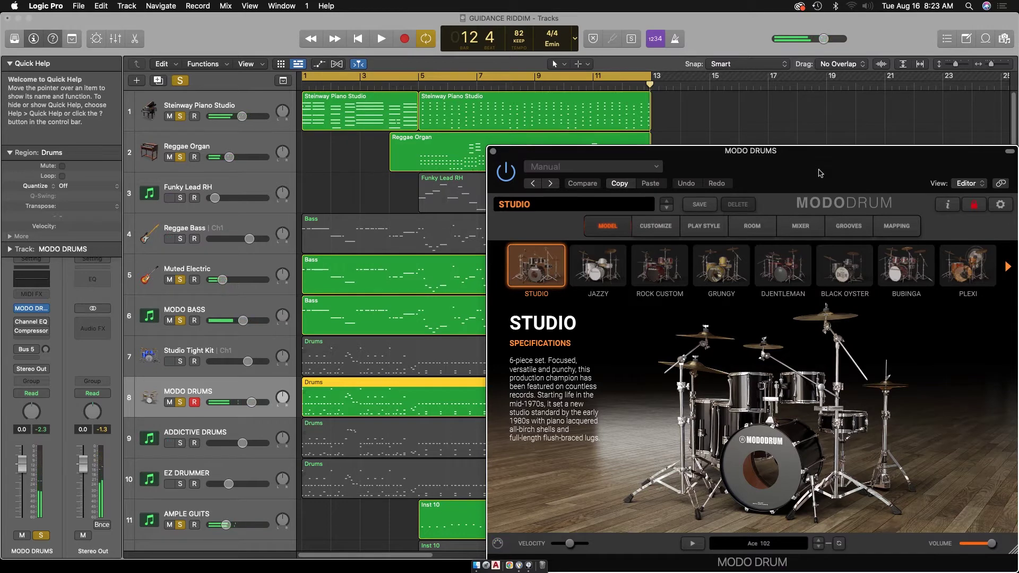
left_click_drag(819, 173, 796, 108)
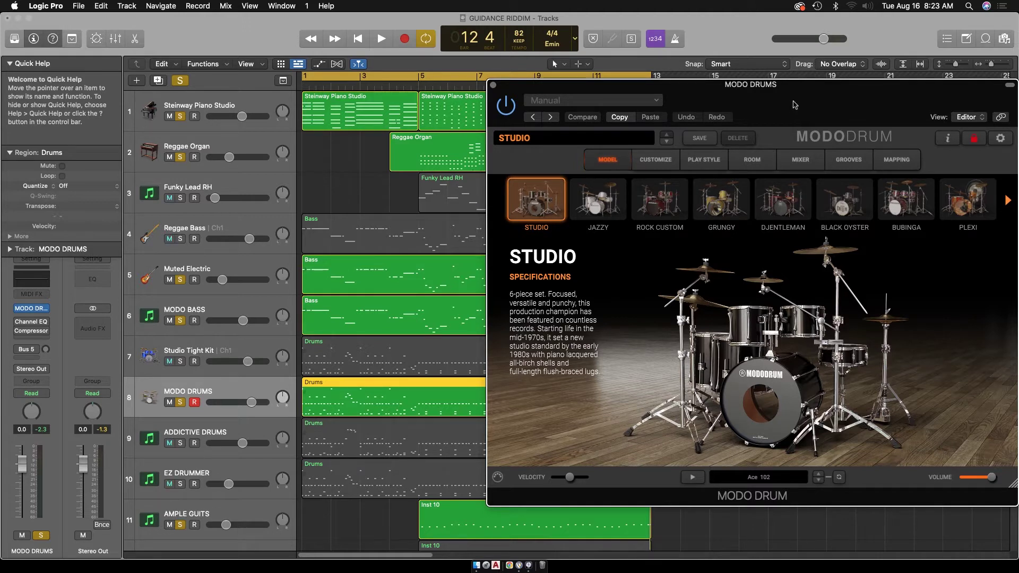
left_click_drag(794, 105, 775, 103)
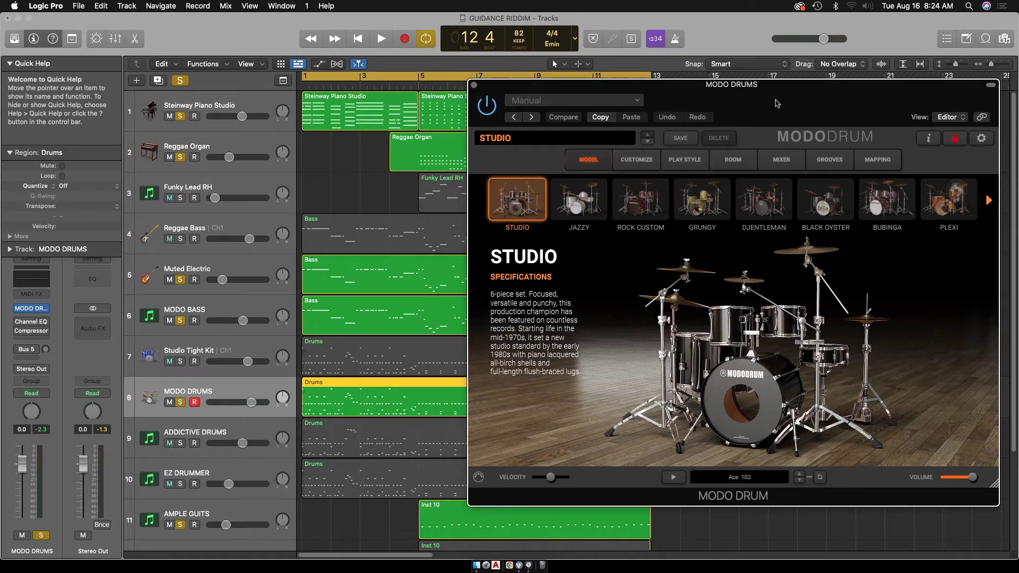
left_click(473, 85)
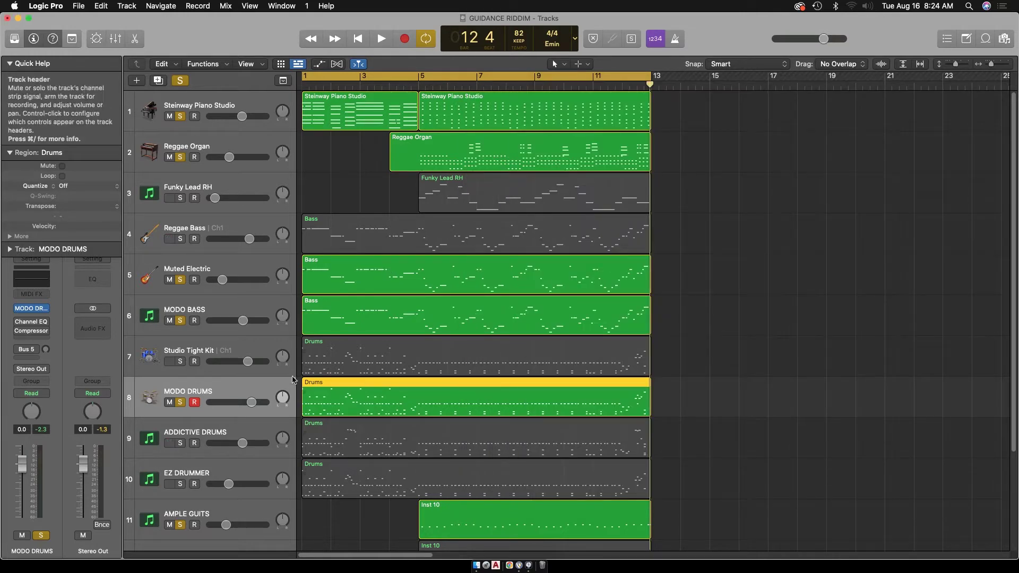
Switch the solo from MODO DRUMS to ADDICTIVE DRUMS and open that track's Addictive Drums 2 instrument
left_click(181, 403)
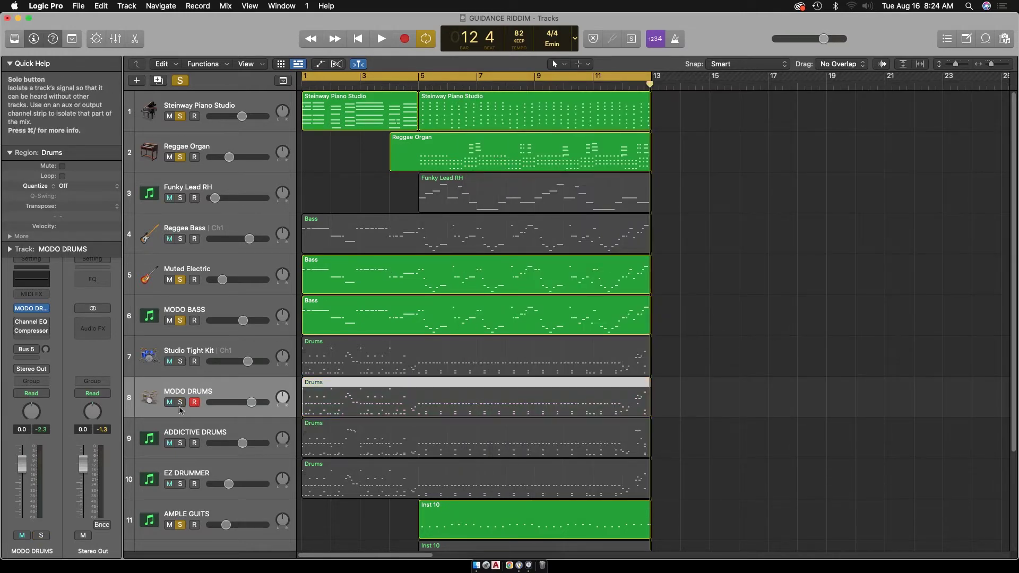
left_click(180, 443)
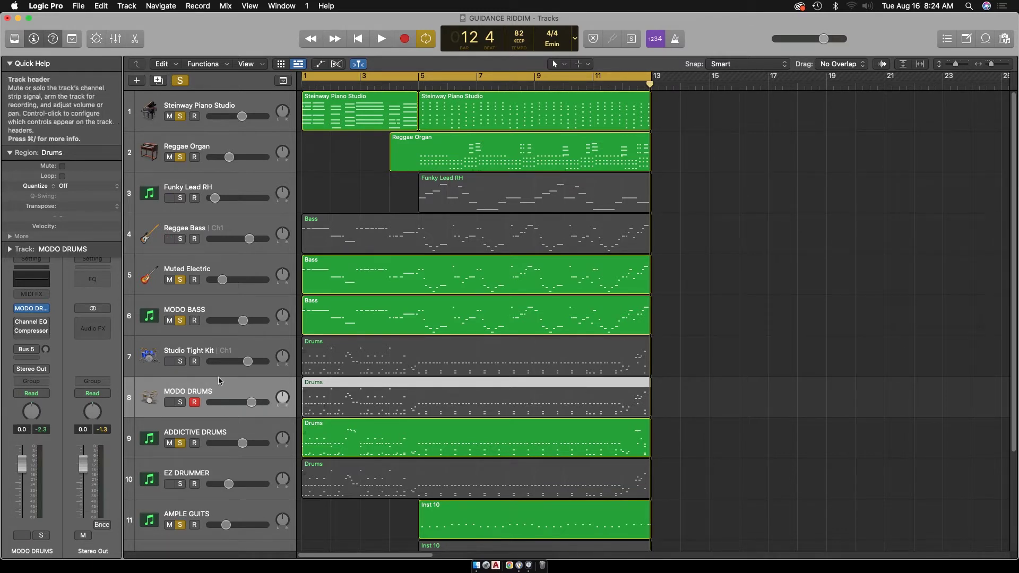
left_click(235, 426)
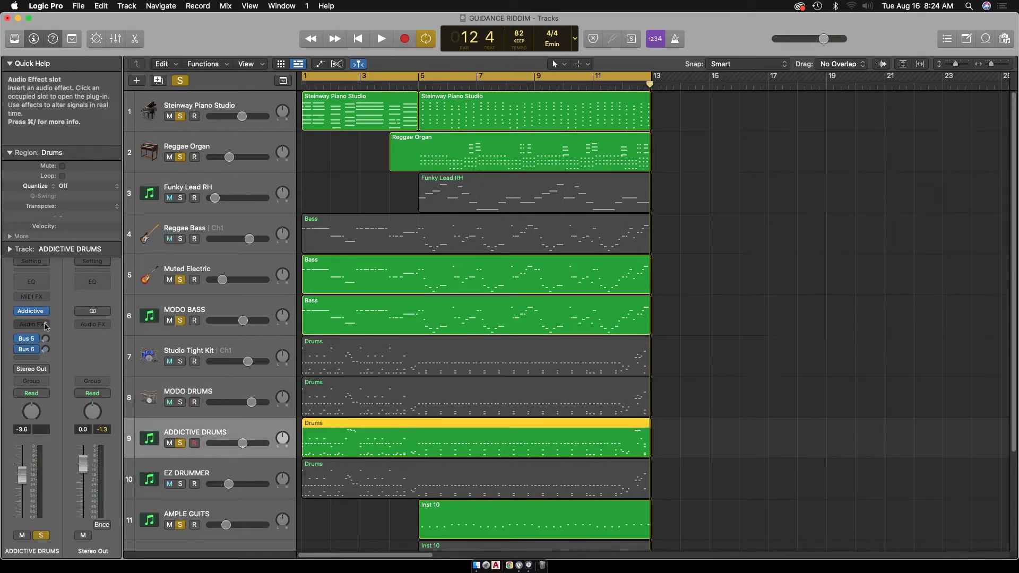
left_click(31, 310)
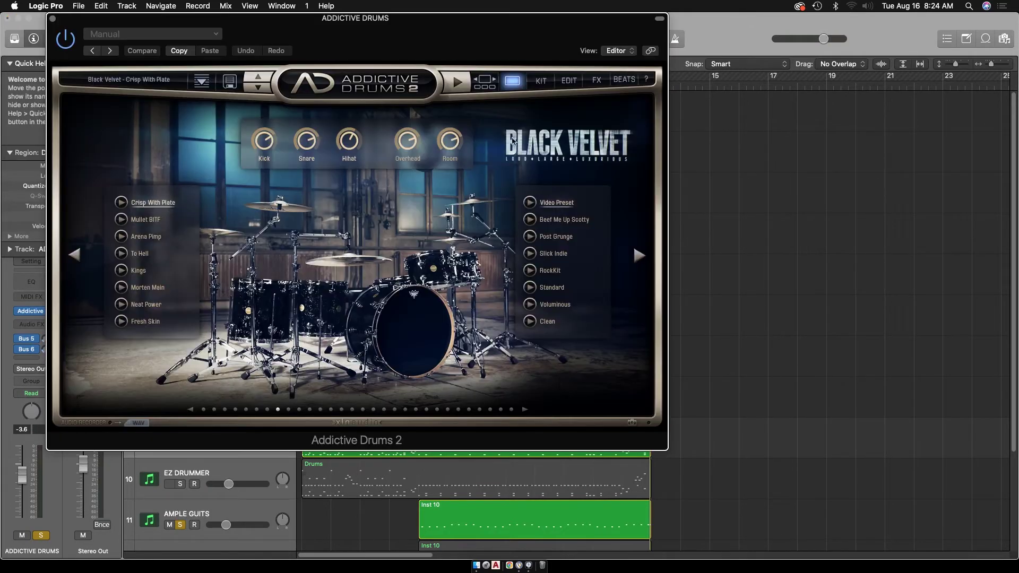
Audition the mix with the Addictive Drums 2 Black Velvet kit, then close the plug-in window
left_click_drag(398, 27, 697, 43)
key("space")
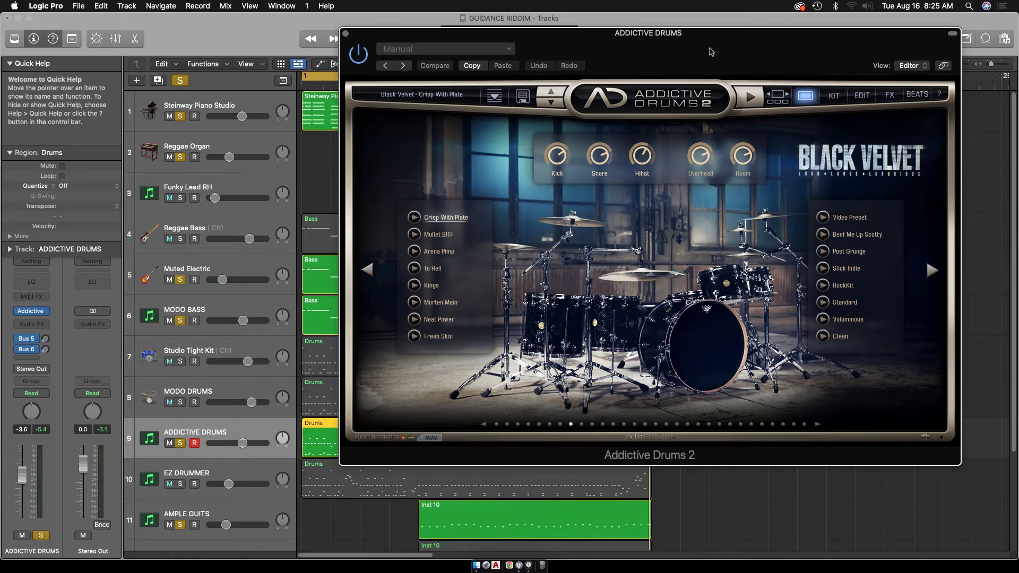
left_click(345, 33)
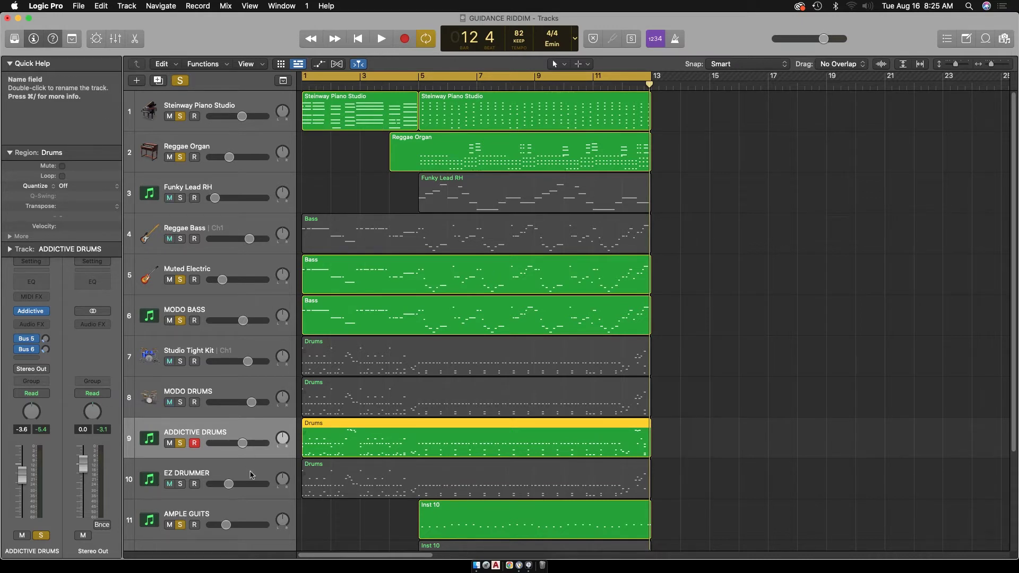
Switch the solo from ADDICTIVE DRUMS to EZ DRUMMER and open its Superior Drummer 3 instrument beside the track headers
left_click(249, 473)
left_click(183, 444)
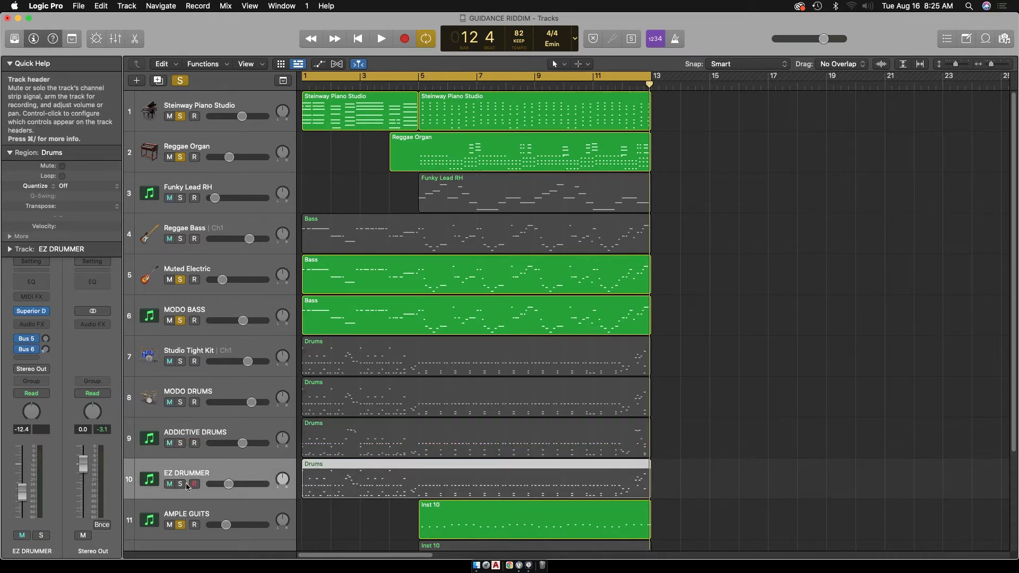
key("s")
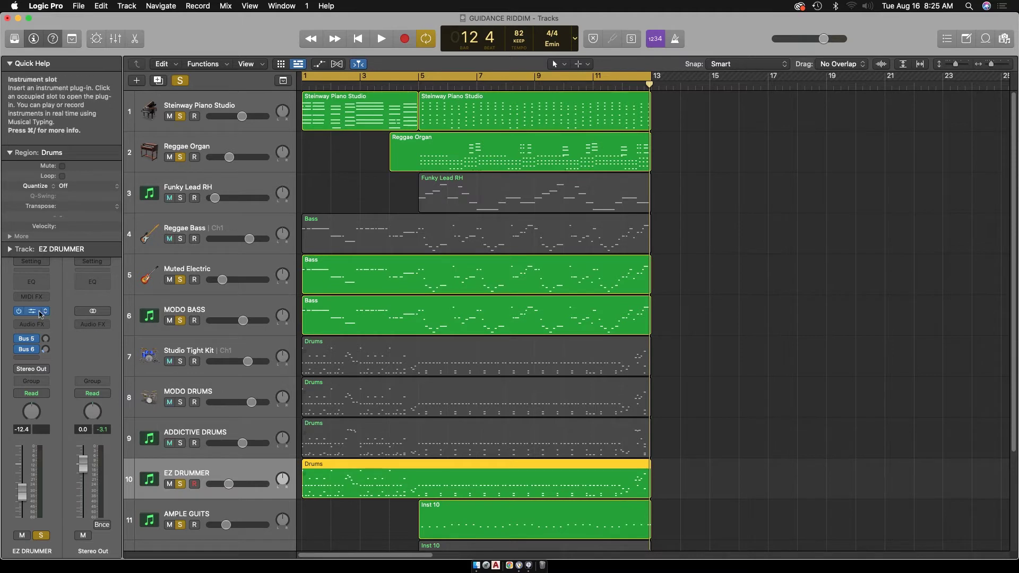
left_click(31, 311)
left_click_drag(671, 173, 748, 101)
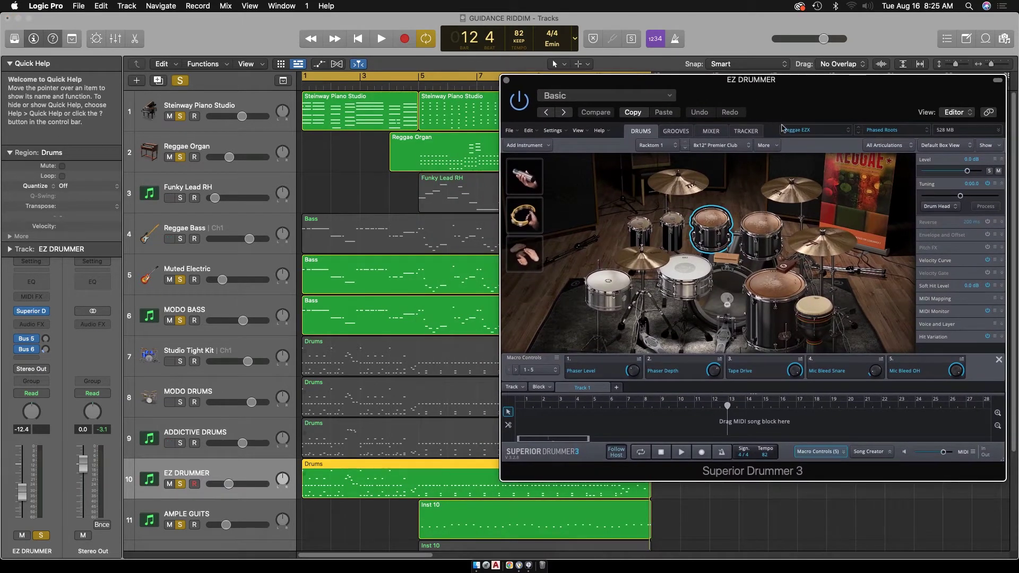
Raise the EZ DRUMMER track's volume to -2.5 dB and play the mix through with it
left_click_drag(22, 493, 24, 468)
key("space")
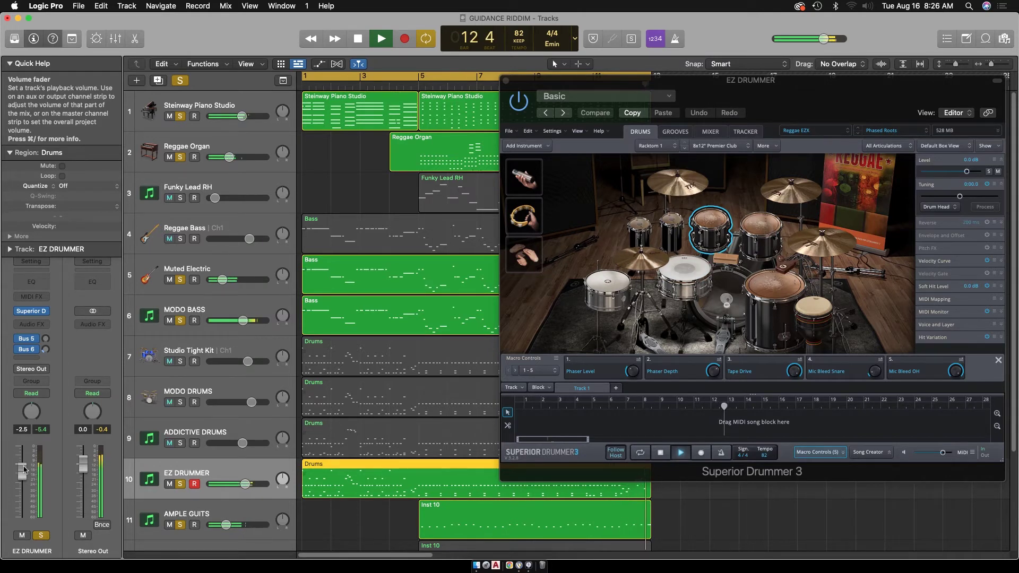
key("space")
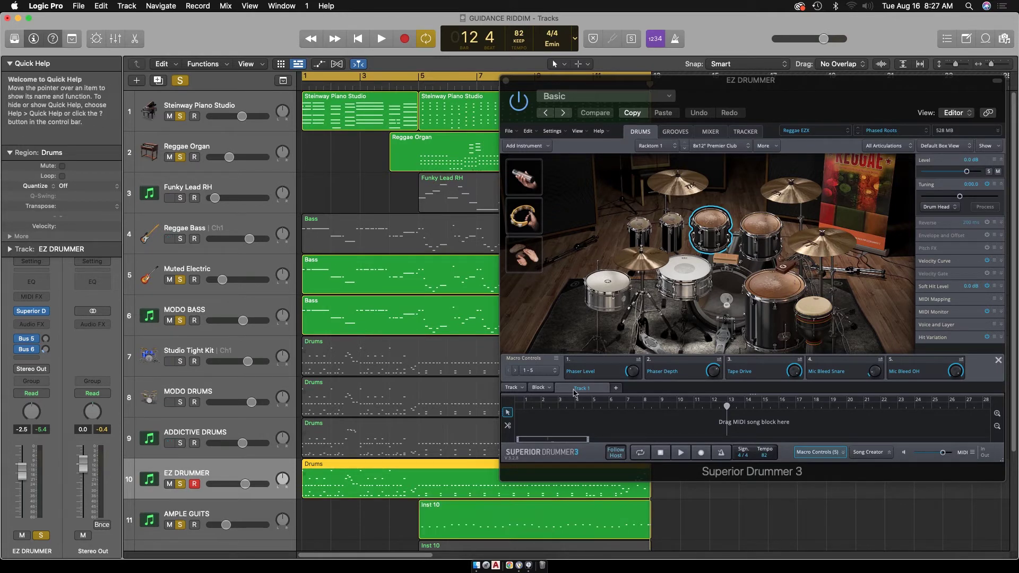
Turn off solo on EZ DRUMMER, select the Studio Tight Kit track and close the EZ DRUMMER plug-in window
left_click(180, 484)
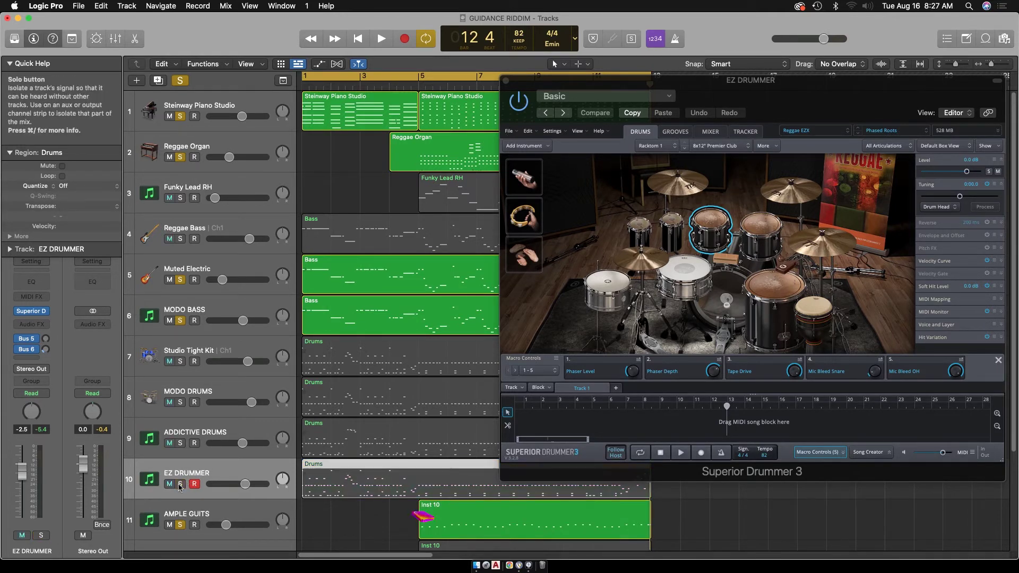
left_click(180, 362)
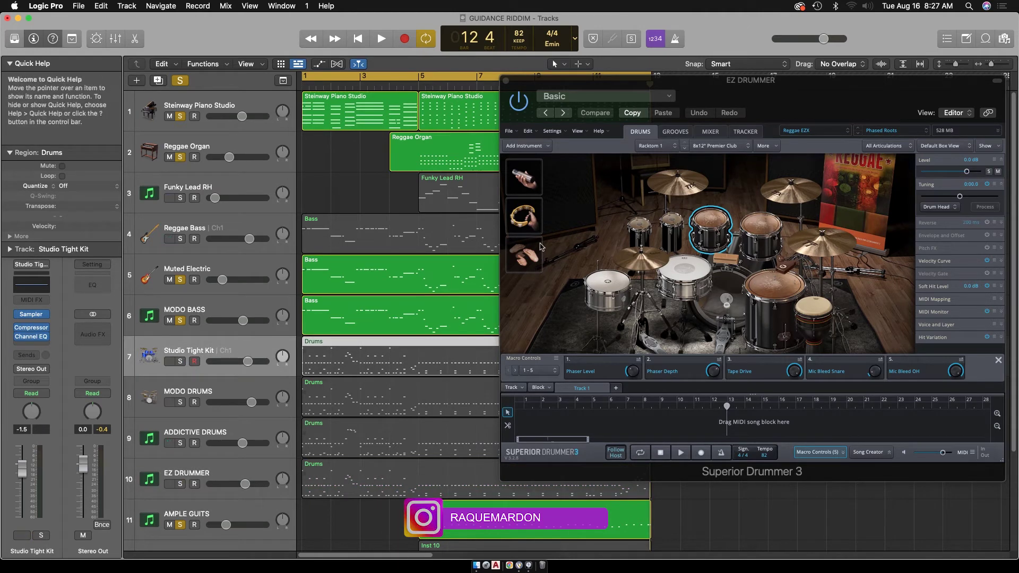
left_click_drag(964, 88, 925, 92)
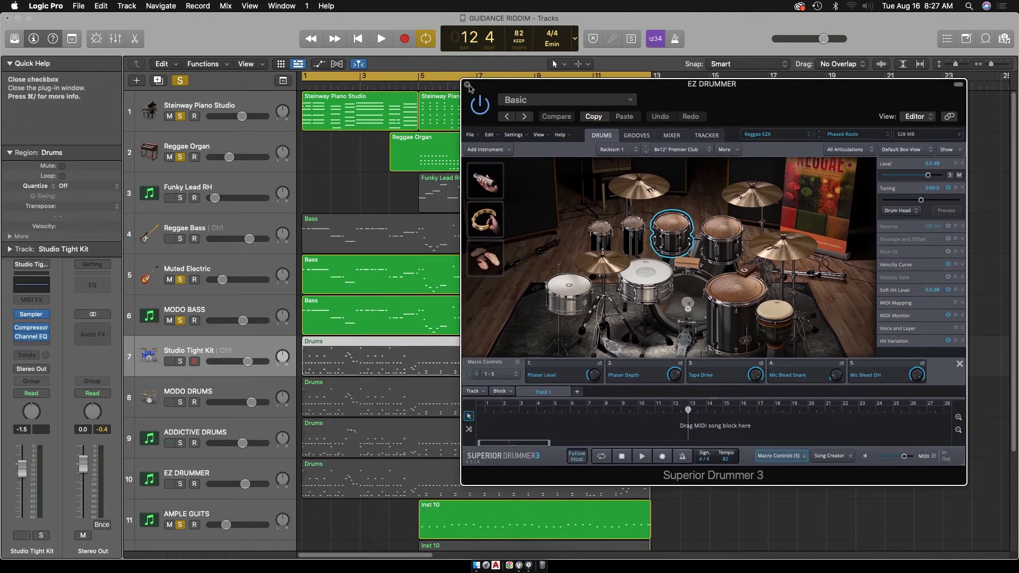
left_click(467, 84)
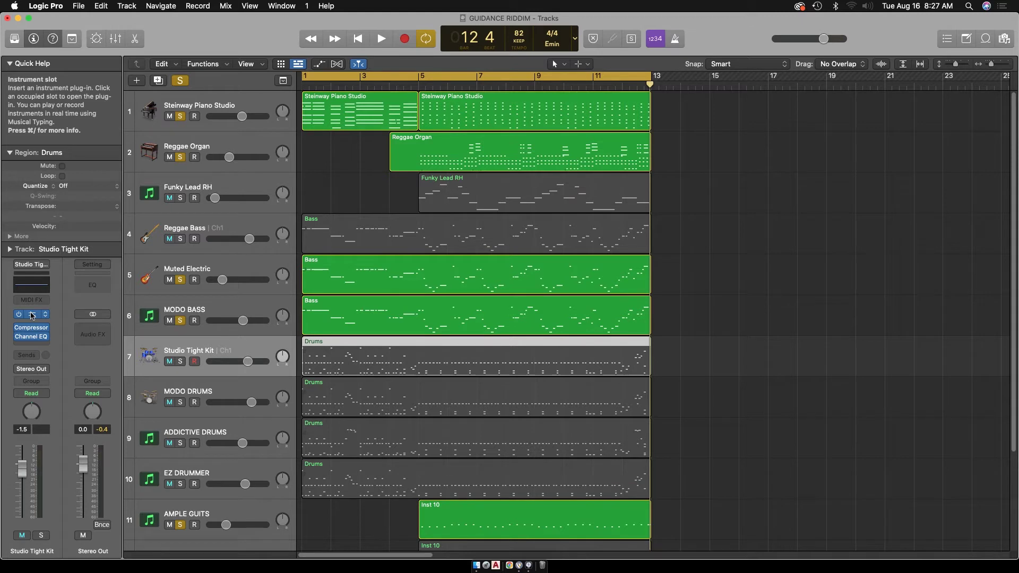
Open the Studio Tight Kit track's Sampler, enlarge its window to 64% and place it beside the regions
left_click(33, 316)
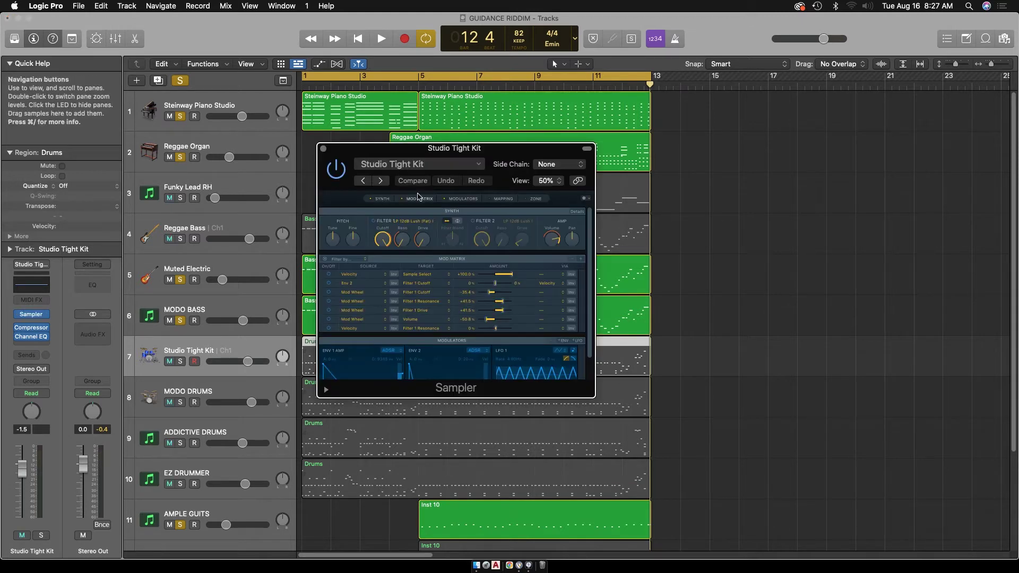
left_click_drag(413, 153, 758, 116)
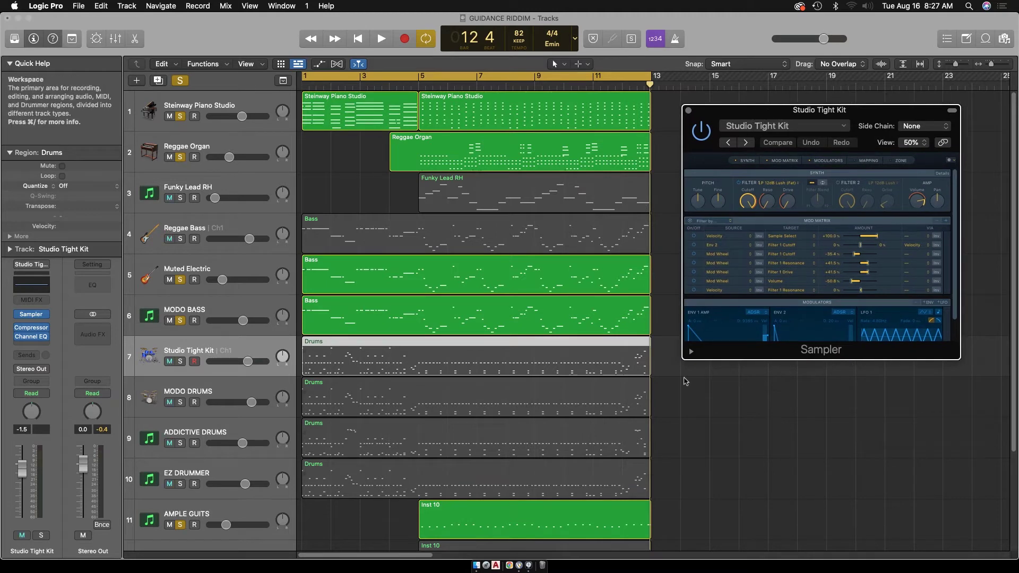
left_click_drag(684, 363, 606, 439)
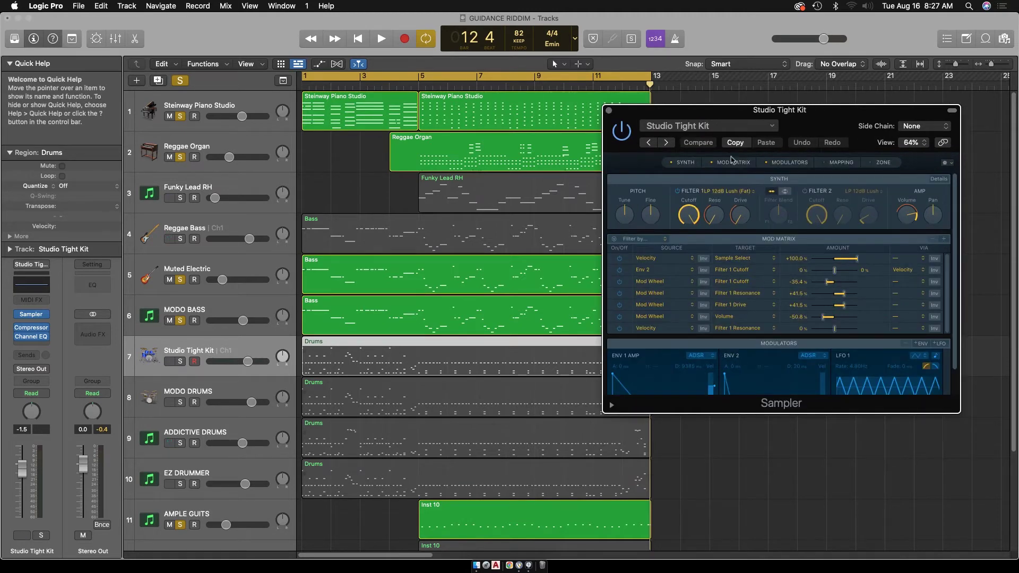
left_click_drag(728, 112, 786, 95)
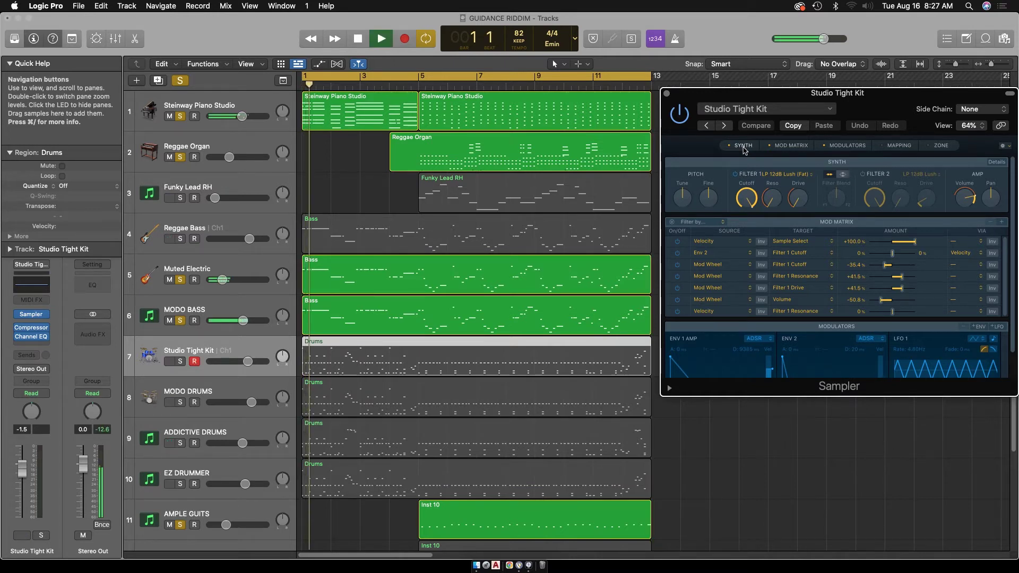
Solo the Studio Tight Kit track, audition it in the mix and close the Sampler window
left_click(179, 361)
key("space")
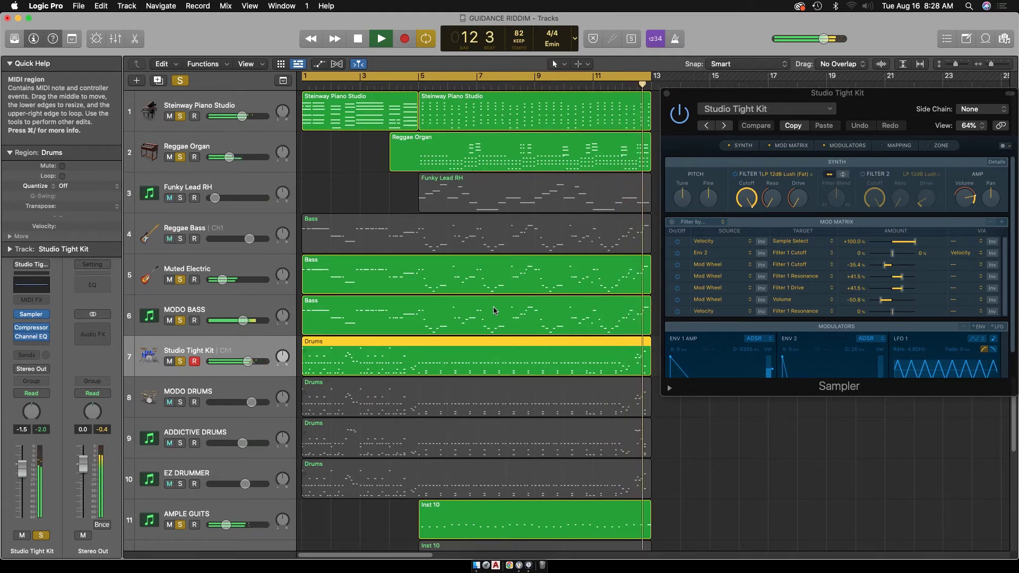
key("space")
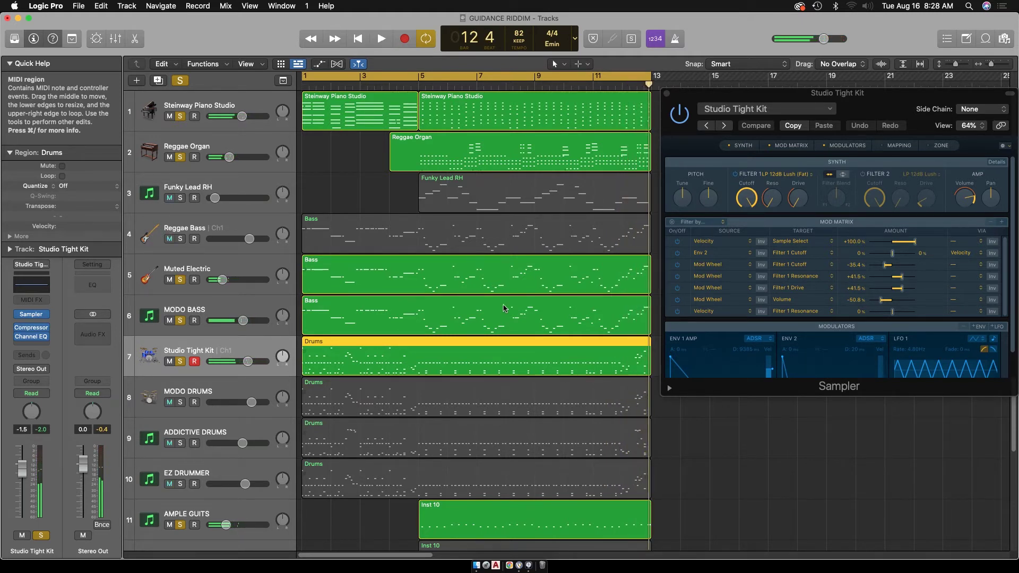
left_click_drag(725, 97, 673, 95)
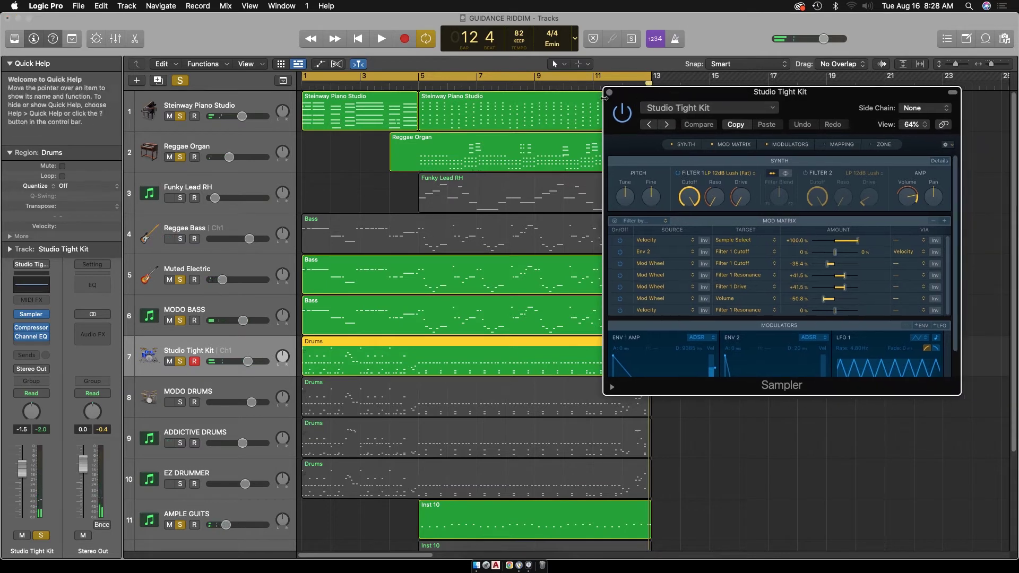
left_click(614, 93)
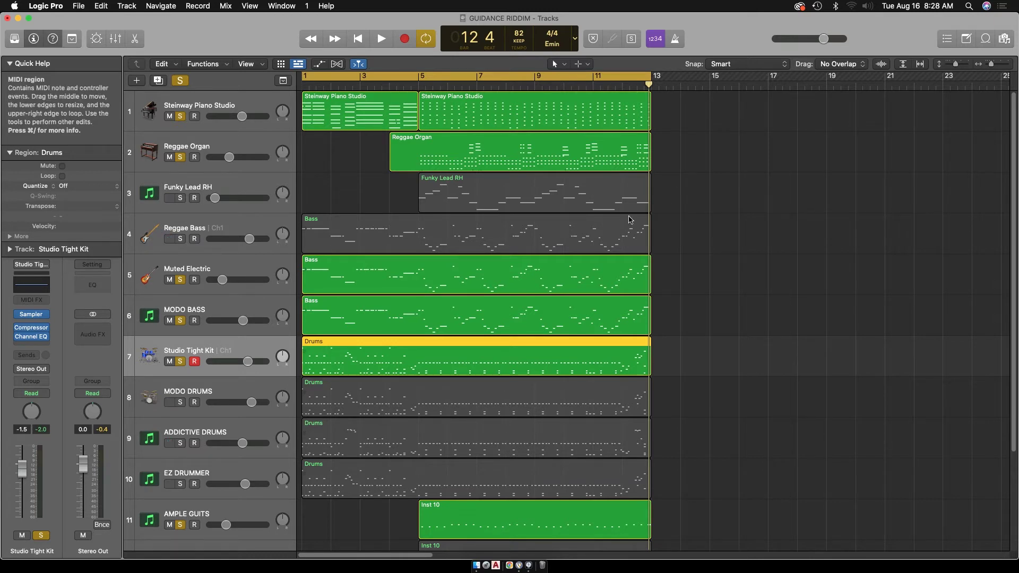
Turn off solo on the Studio Tight Kit track and solo ADDICTIVE DRUMS
left_click(180, 361)
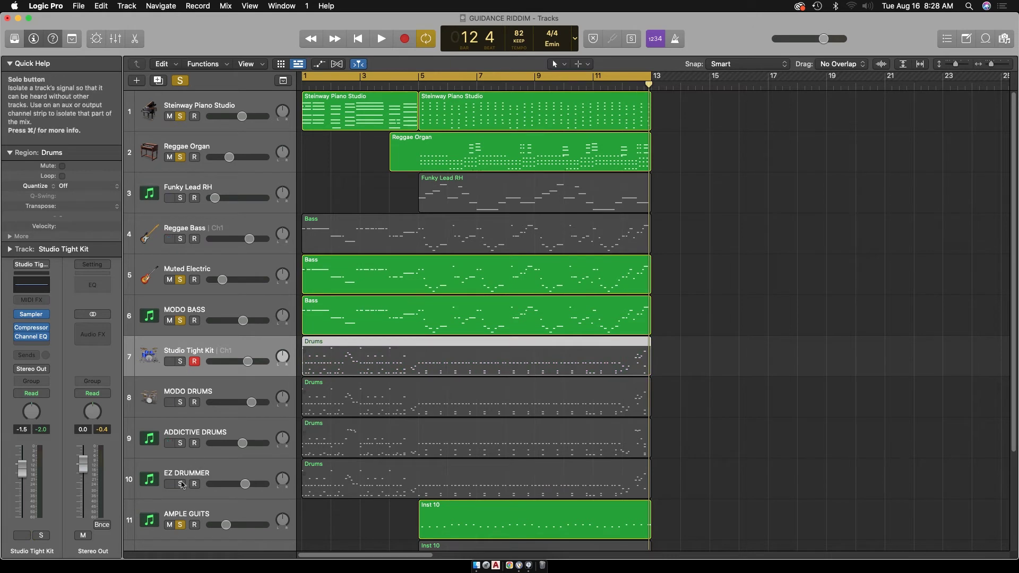
left_click(180, 443)
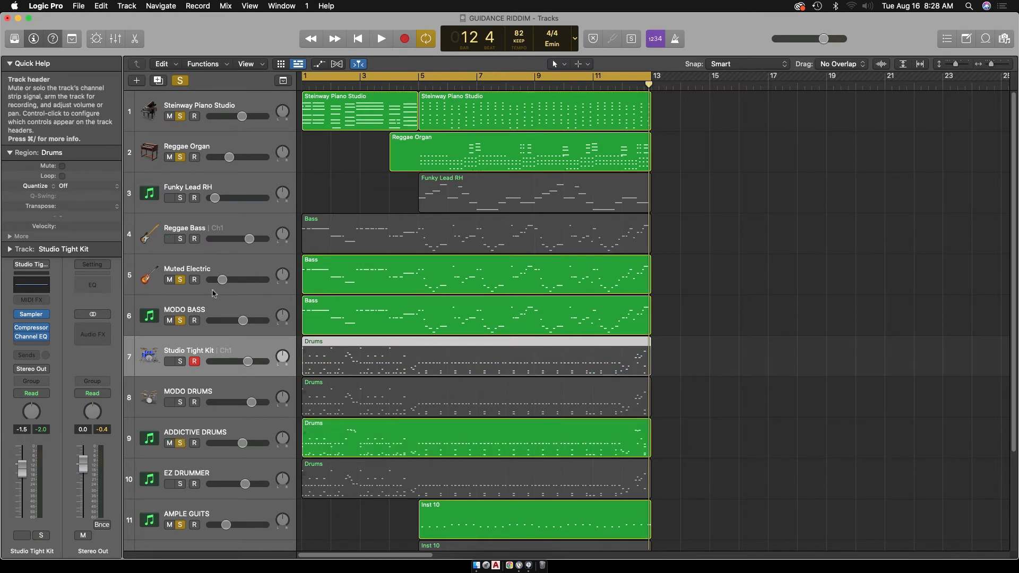
Select the MODO BASS track, open its instrument plug-in and move the window clear of the track headers
left_click(221, 227)
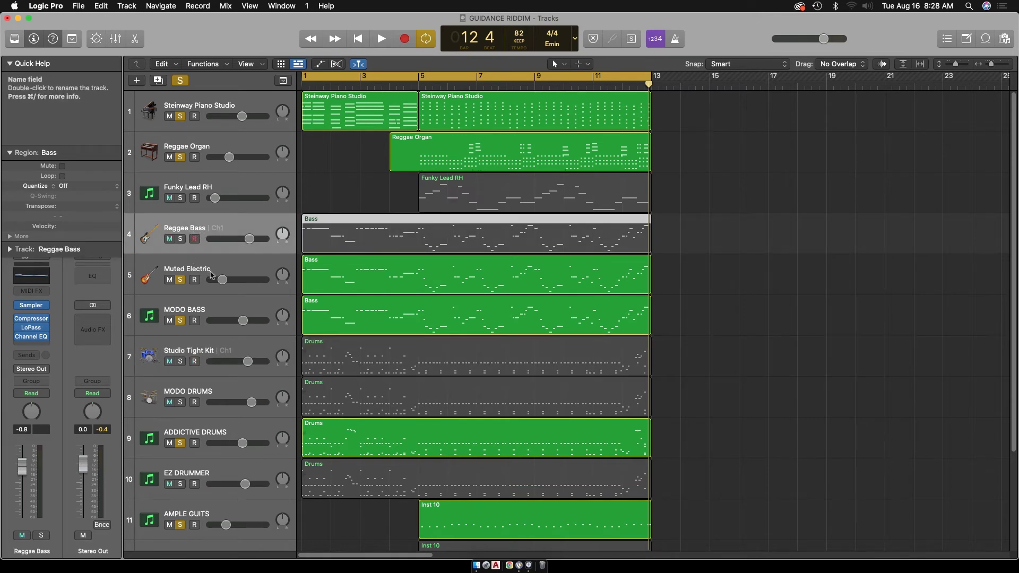
left_click(222, 311)
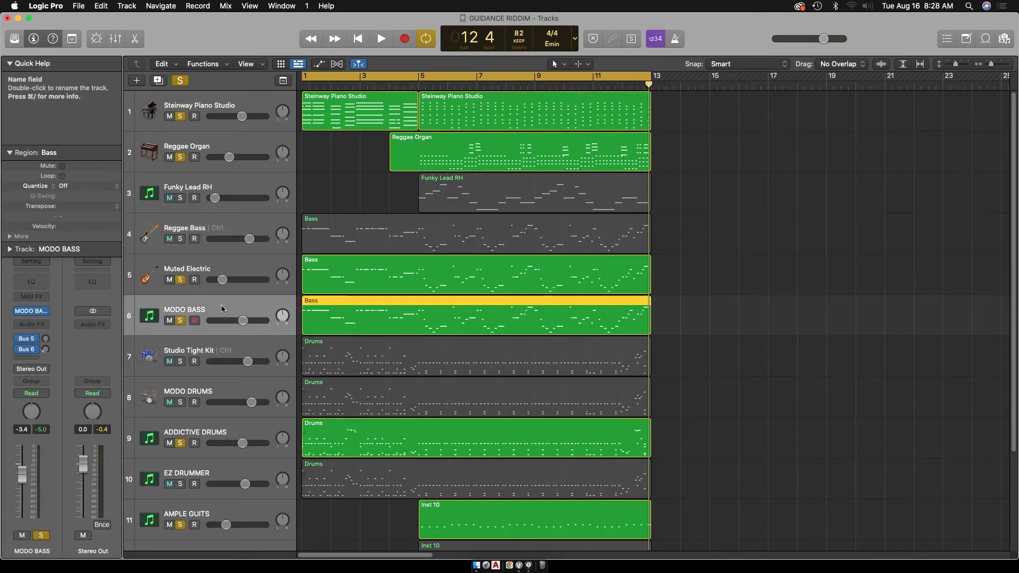
left_click(32, 311)
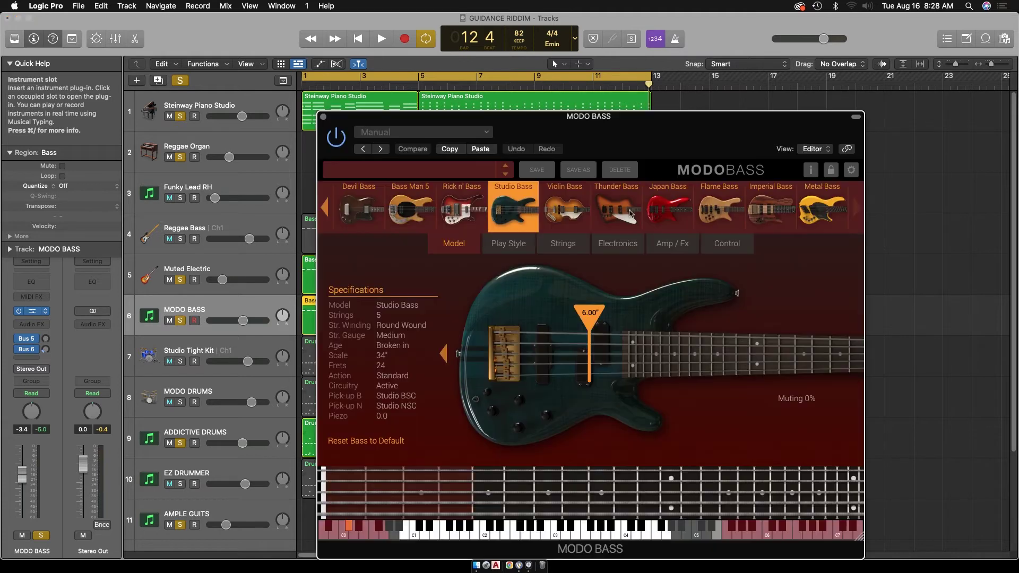
left_click_drag(615, 115, 731, 80)
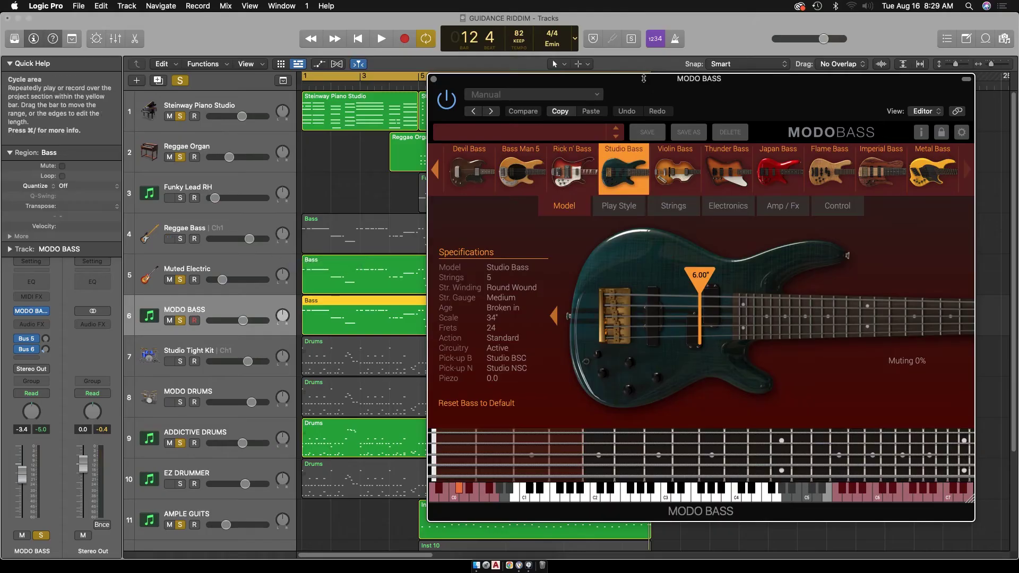
mouse_move(643, 78)
left_mouse_down()
mouse_move(662, 77)
mouse_move(647, 77)
left_mouse_up()
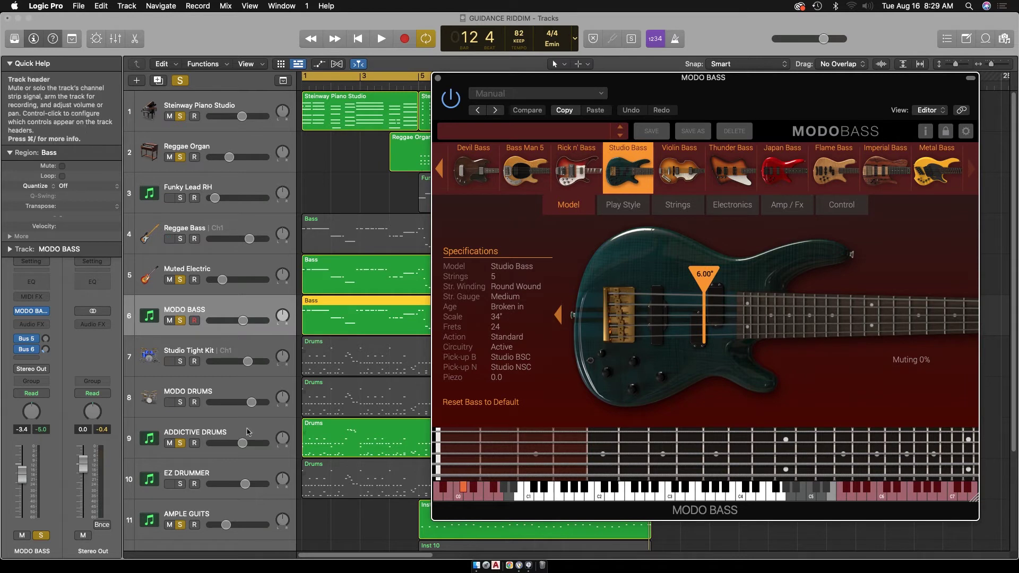
Lower the ADDICTIVE DRUMS volume to -14.8 dB and turn off solo on Steinway Piano Studio
left_click_drag(242, 443, 230, 443)
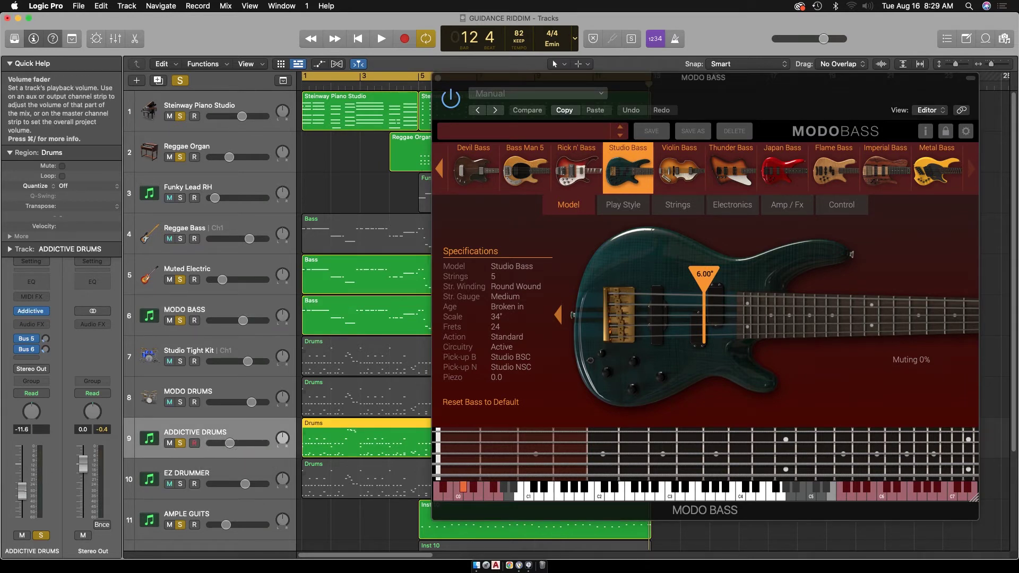
left_click_drag(22, 494, 24, 497)
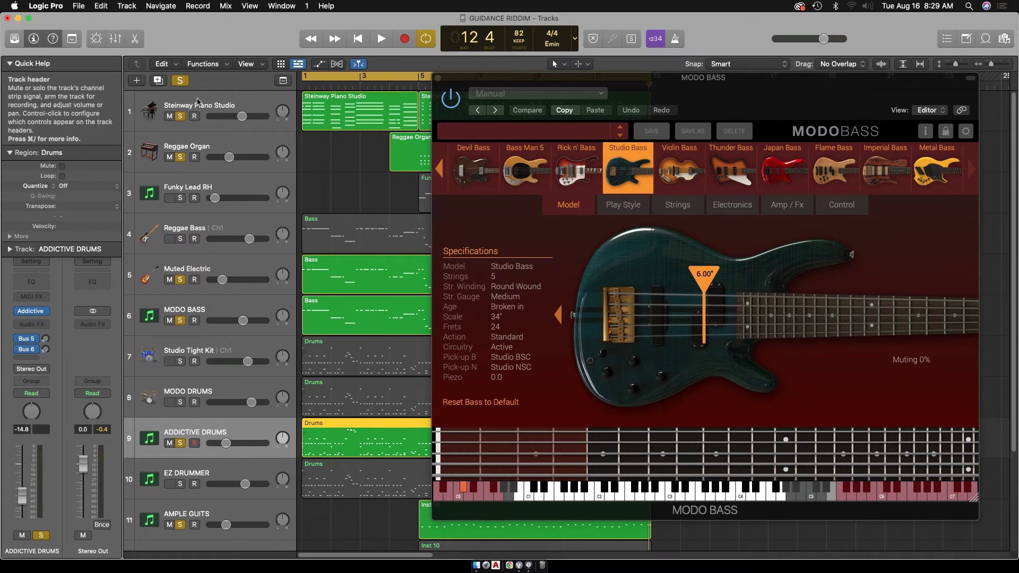
left_click(180, 116)
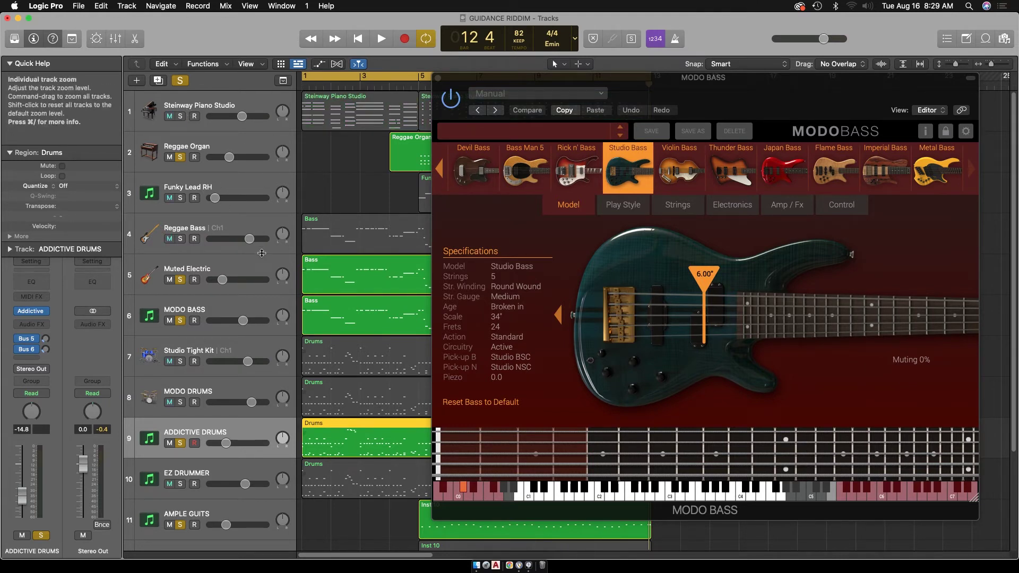
Play the mix with MODO BASS, setting its track volume to 0.2 dB and lowering AMPLE GUITS slightly
left_click(237, 308)
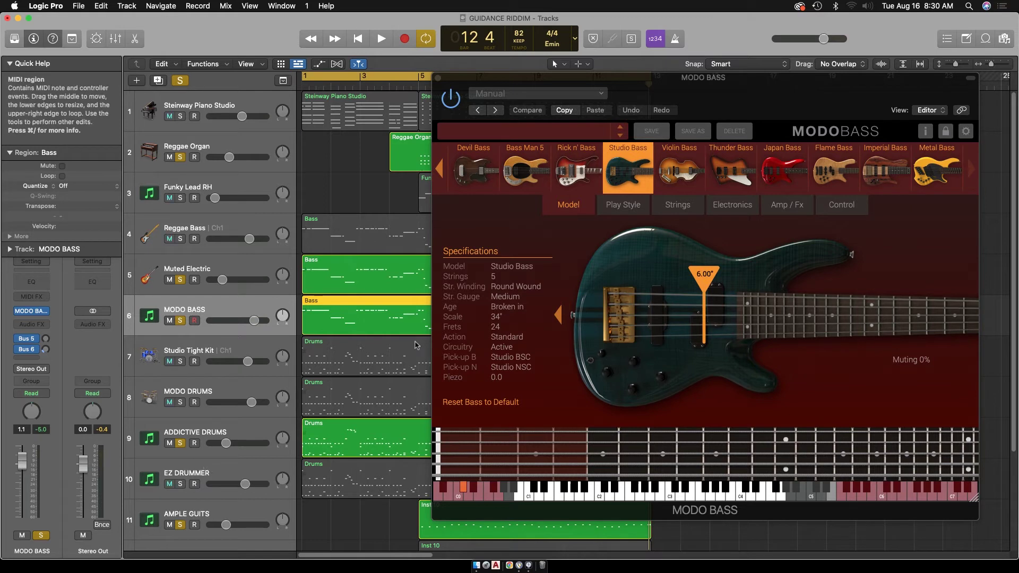
left_click_drag(743, 92, 685, 89)
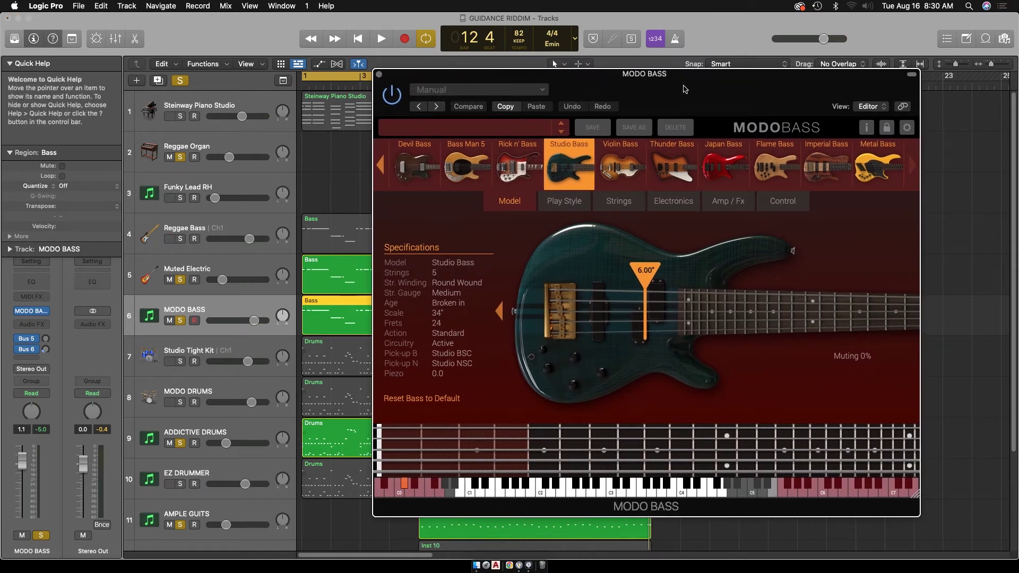
key("space")
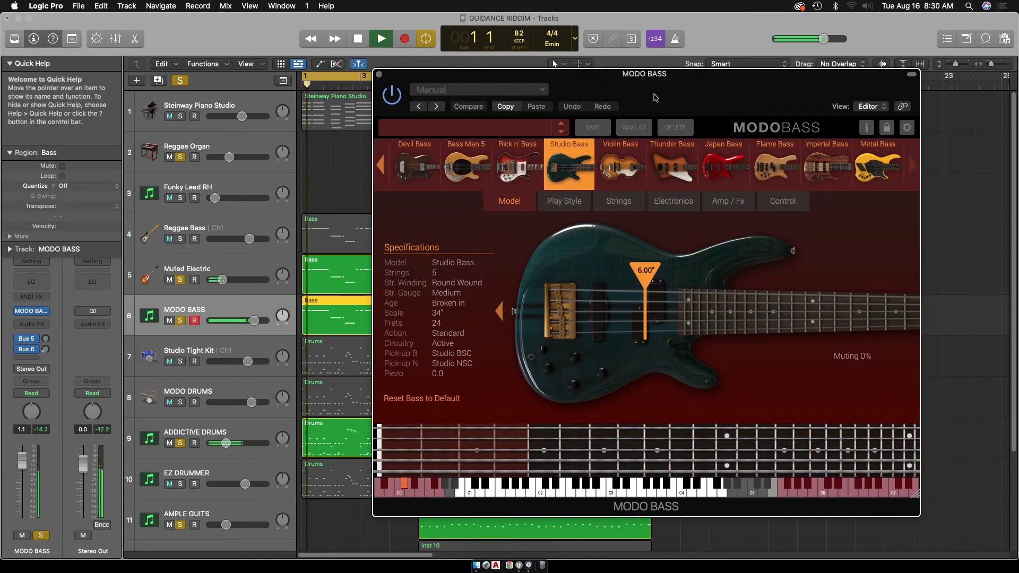
left_click(22, 466)
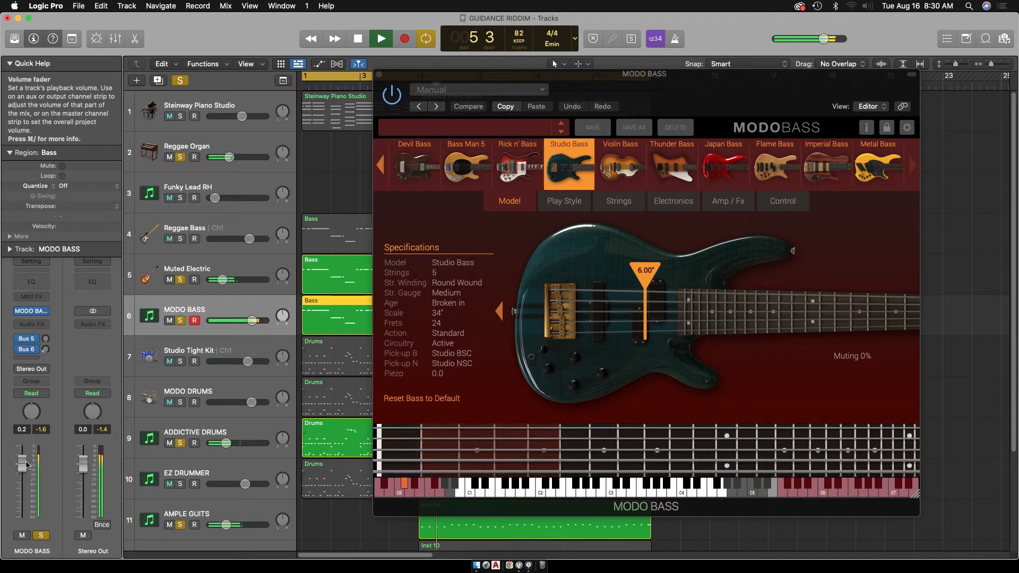
left_click_drag(229, 526, 226, 526)
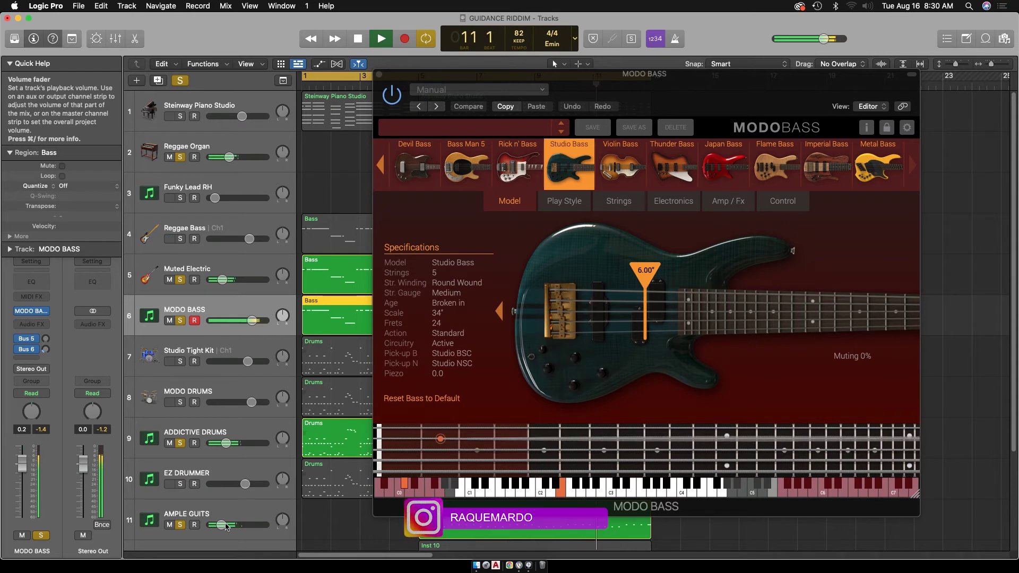
Switch the solo from ADDICTIVE DRUMS to EZ DRUMMER during playback, lower the EZ DRUMMER volume and stop the mix
left_click(181, 443)
left_click(180, 484)
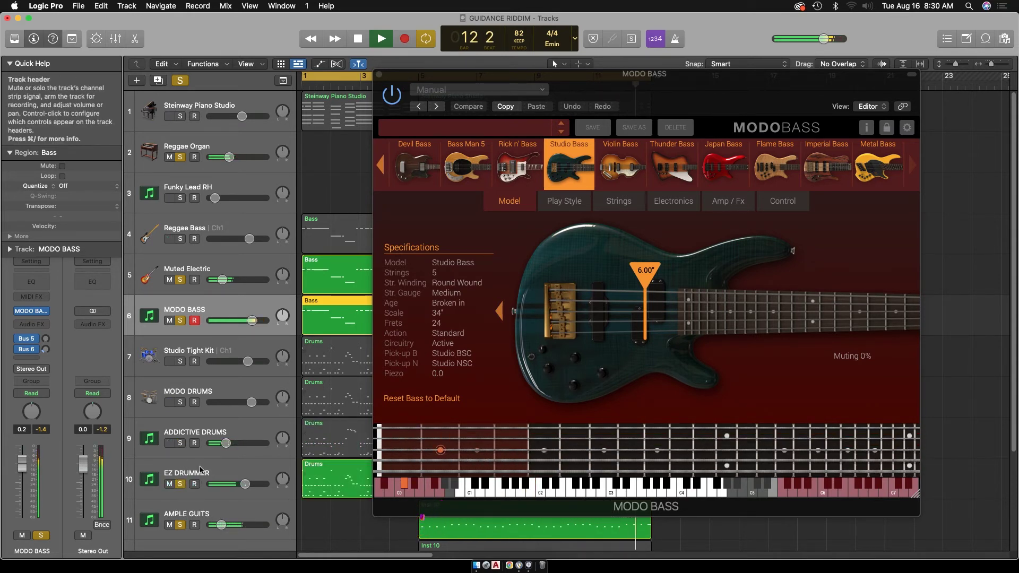
left_click_drag(242, 485, 230, 485)
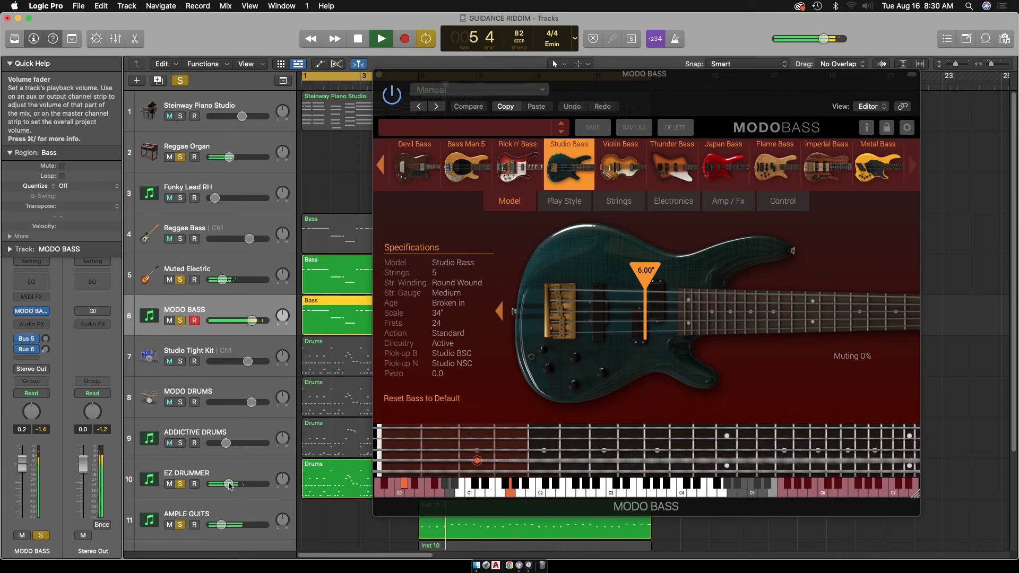
key("space")
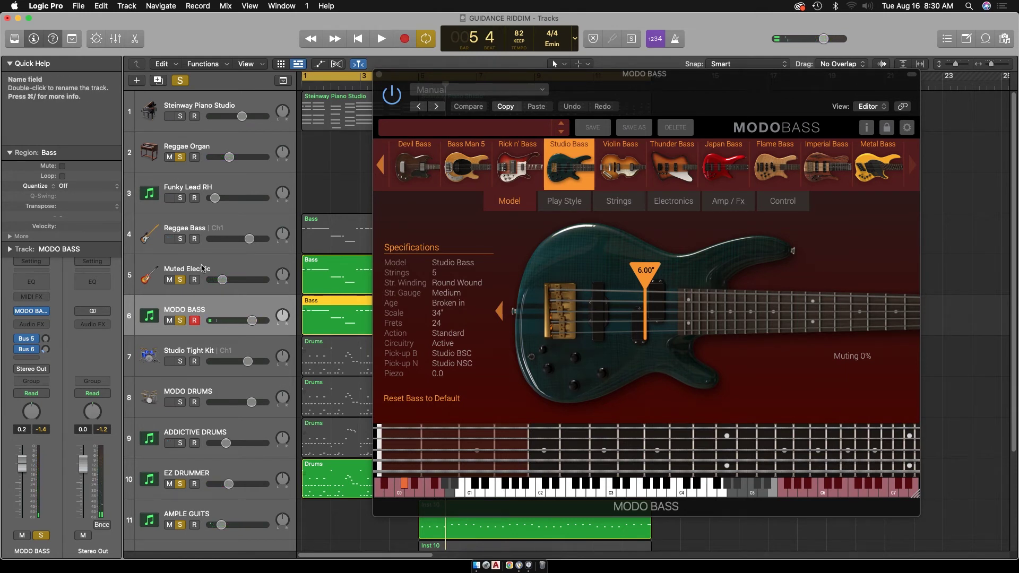
Solo Reggae Bass instead of MODO BASS, and replace the MODO BASS window with the Reggae Bass Sampler beside the regions
left_click(180, 238)
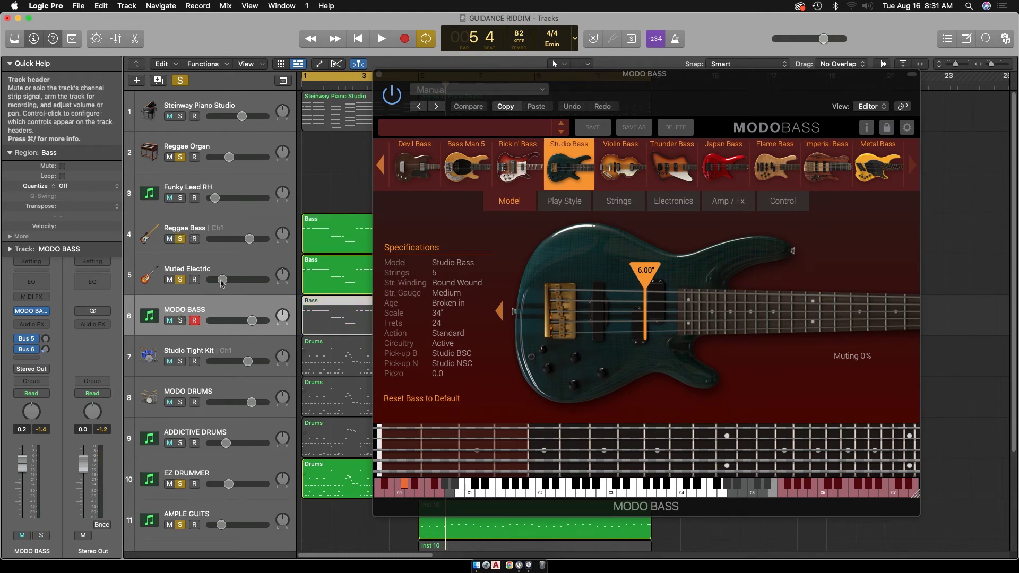
left_click(232, 227)
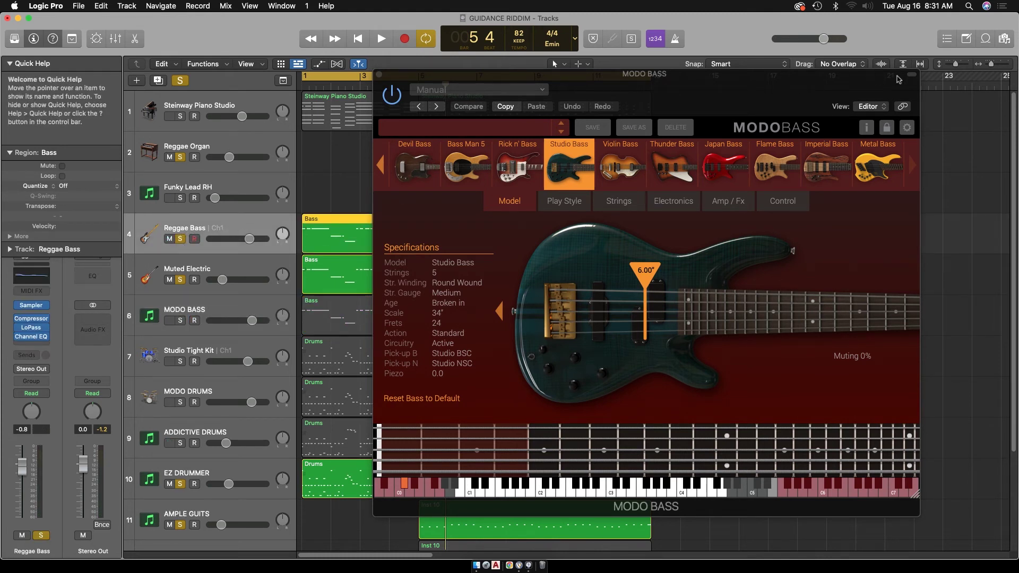
left_click(378, 74)
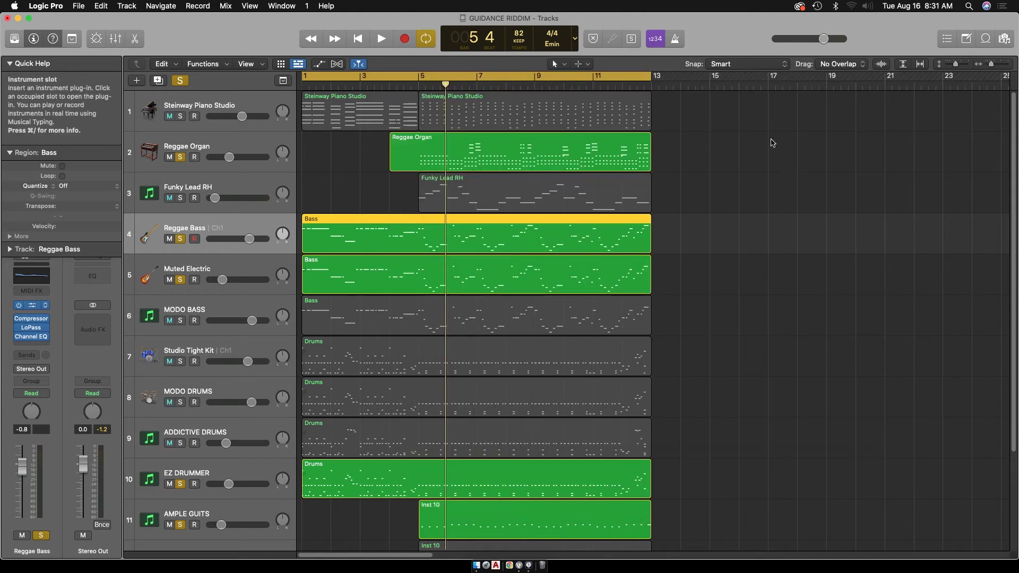
left_click_drag(572, 144, 918, 90)
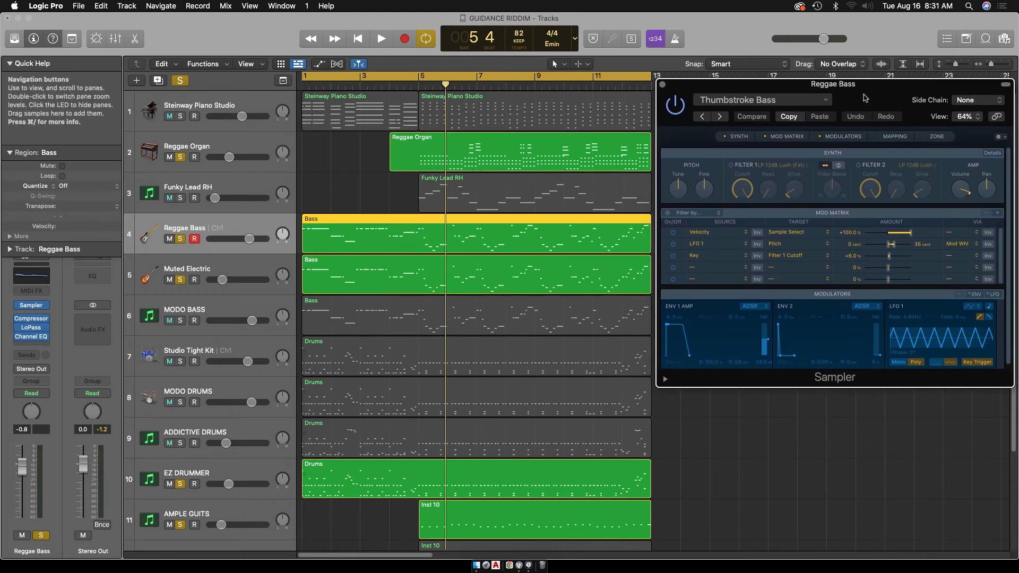
left_click_drag(854, 107, 852, 105)
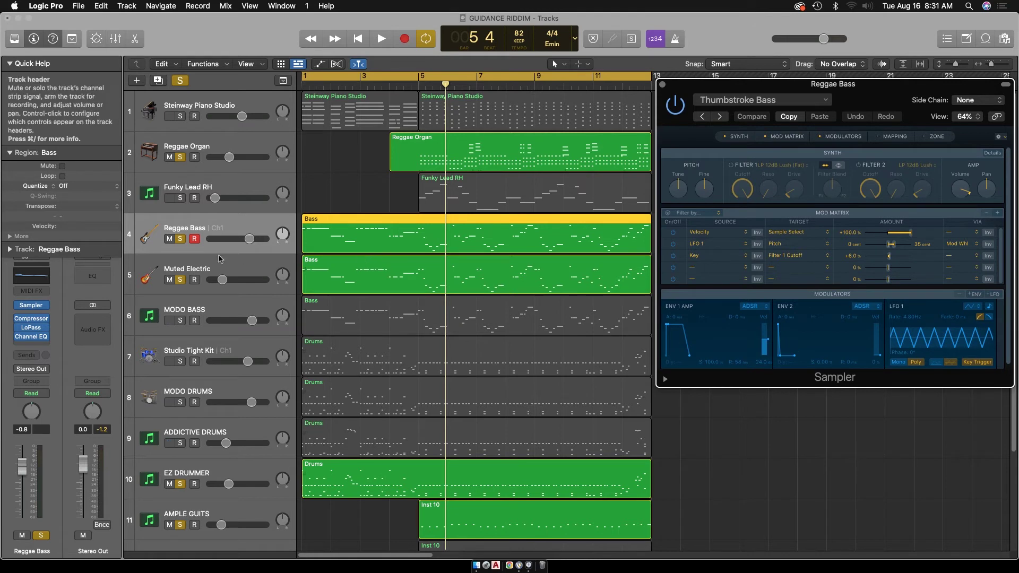
Play the mix with Reggae Bass, raising its volume to 1.5 dB and lowering the Muted Electric track slightly
left_click(227, 230)
left_click_drag(22, 469, 22, 460)
key("space")
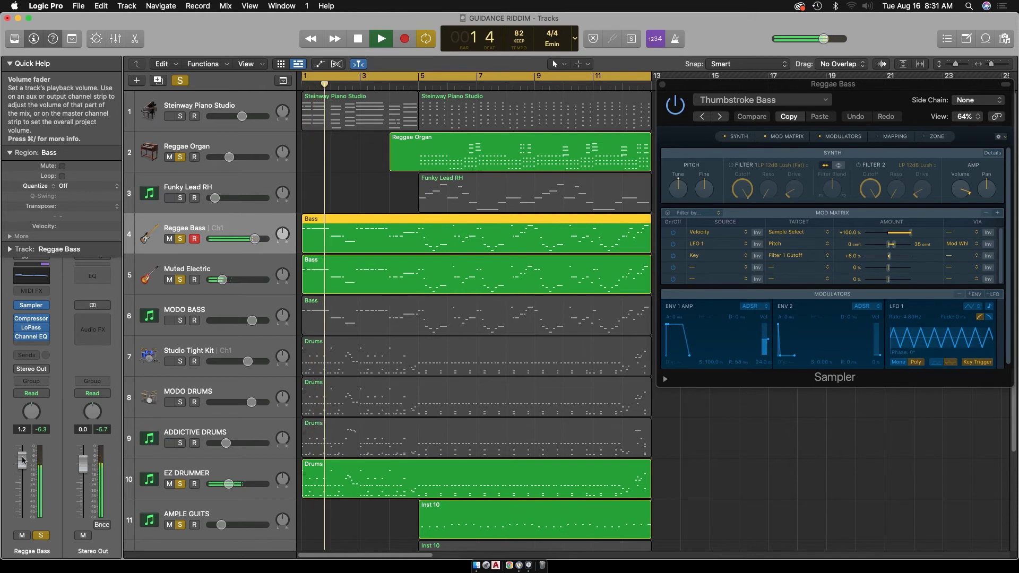
left_click_drag(22, 460, 23, 459)
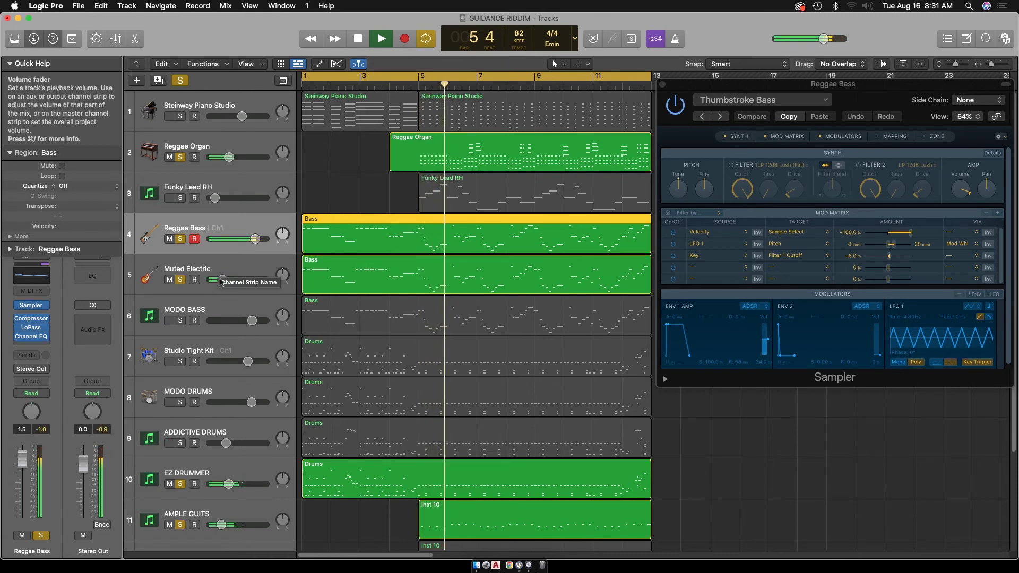
left_click_drag(220, 278, 216, 278)
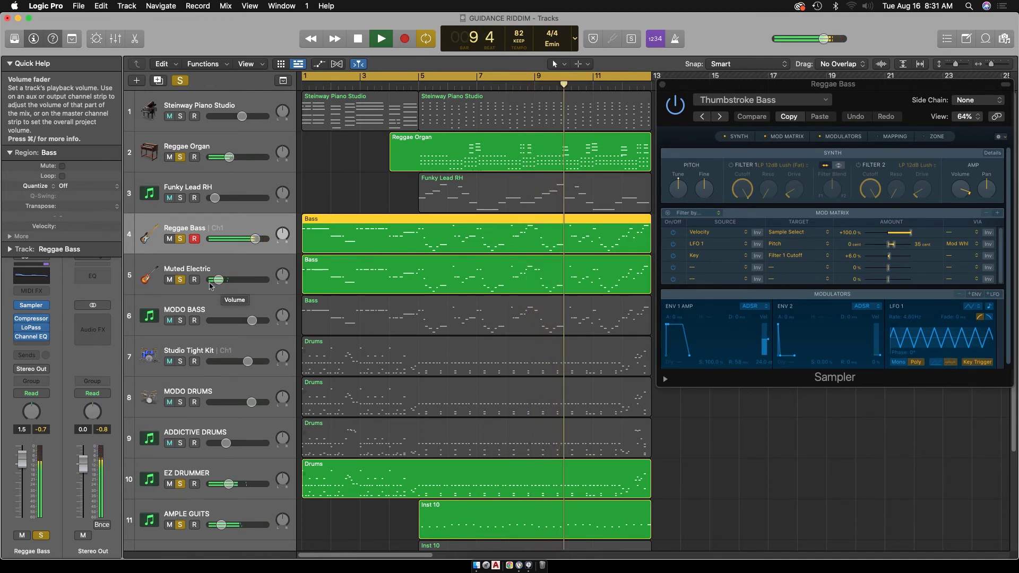
Turn off solo on Muted Electric and play the mix from the start
left_click(181, 280)
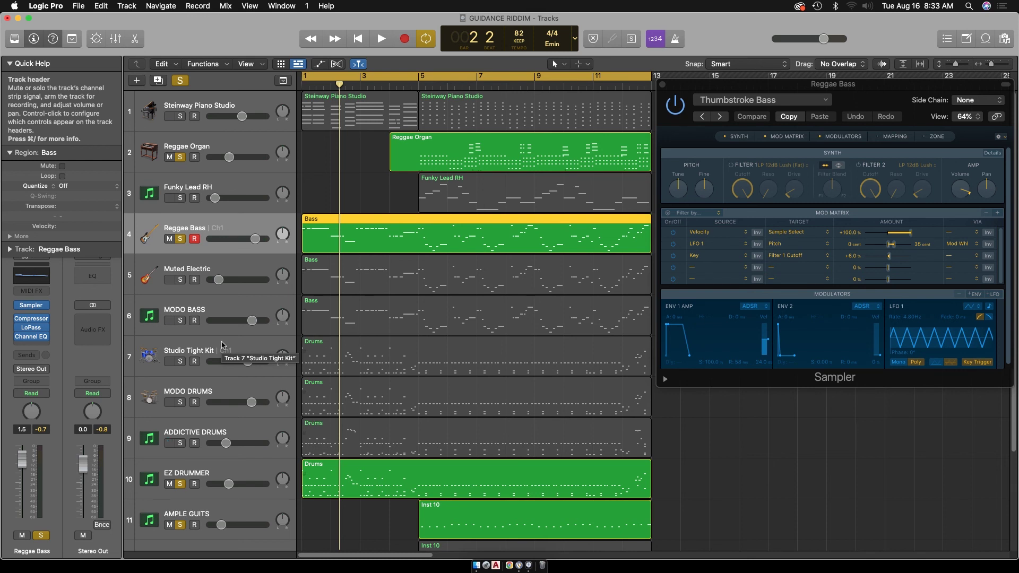
key("space")
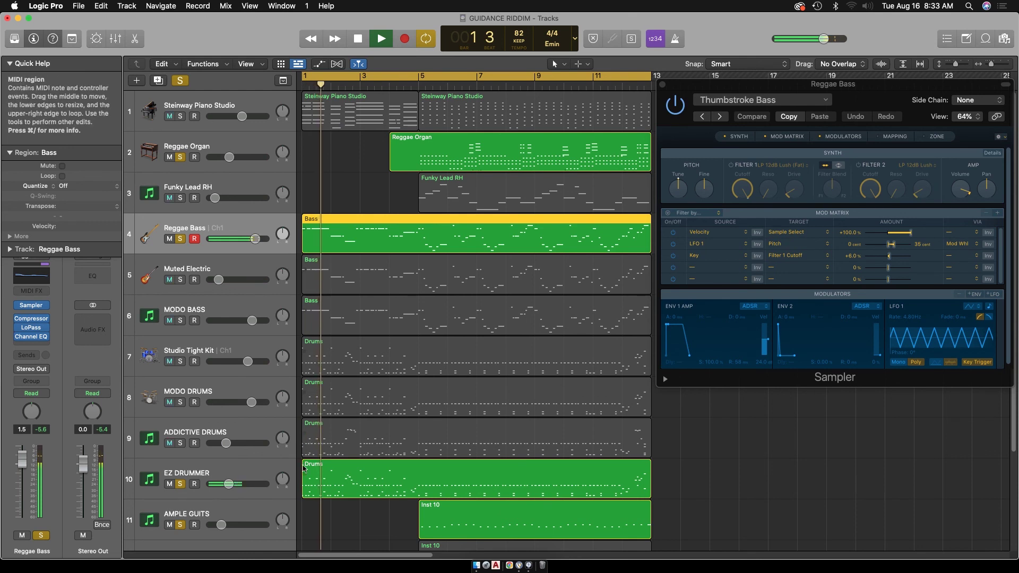
Solo Steinway Piano Studio and Funky Lead RH during playback and raise the EZ DRUMMER volume slightly
left_click(181, 116)
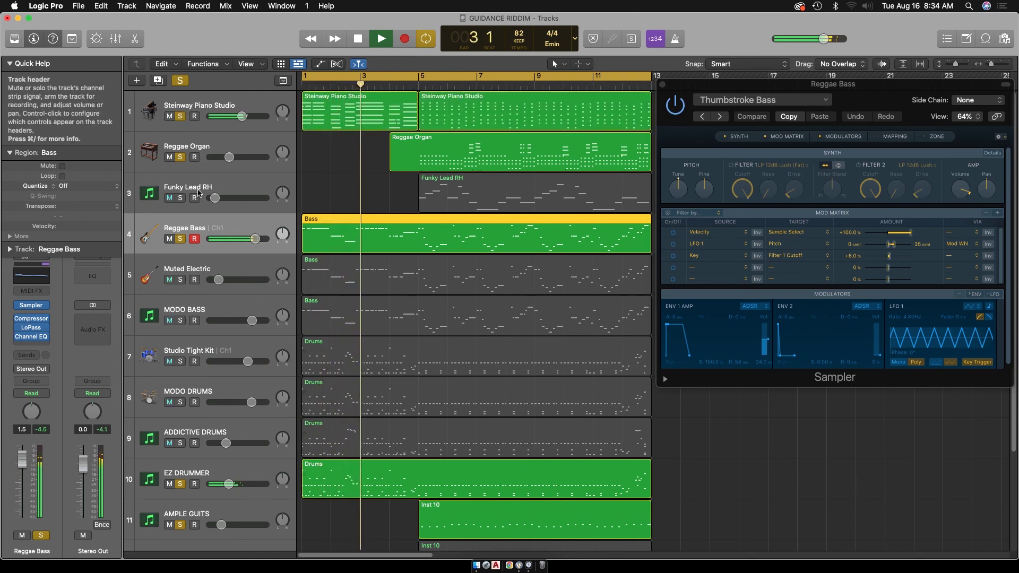
left_click(180, 198)
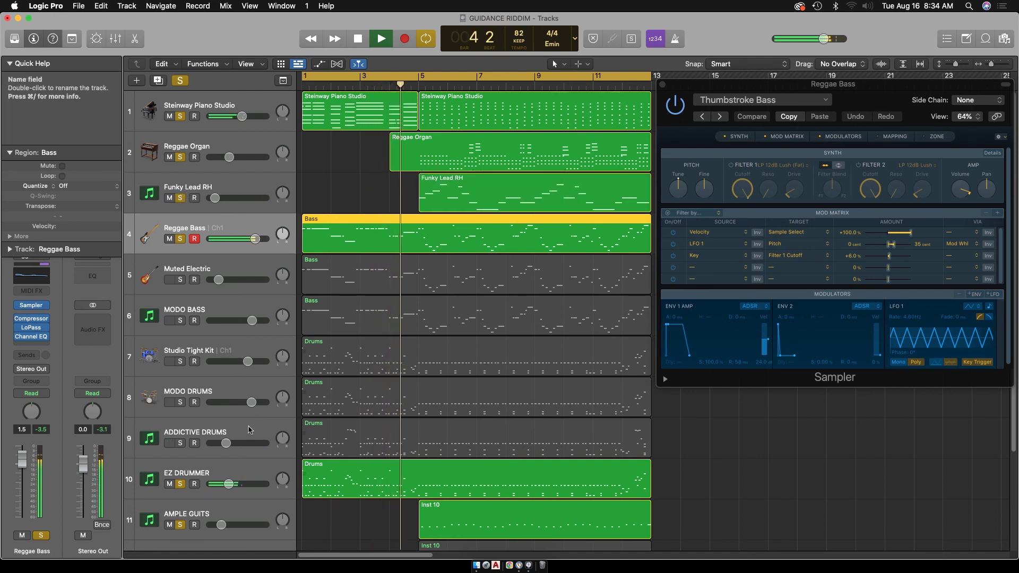
left_click_drag(239, 484, 239, 485)
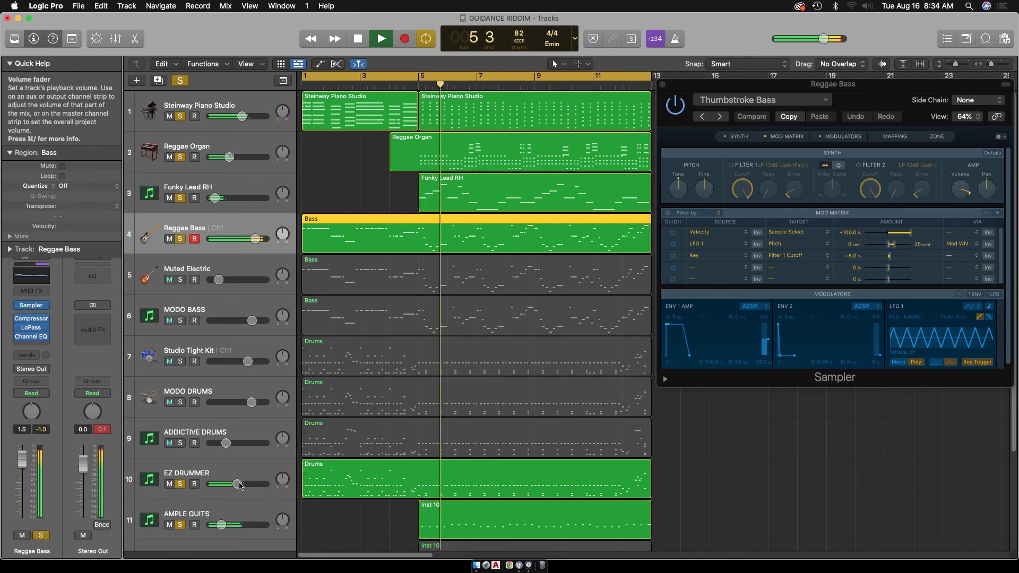